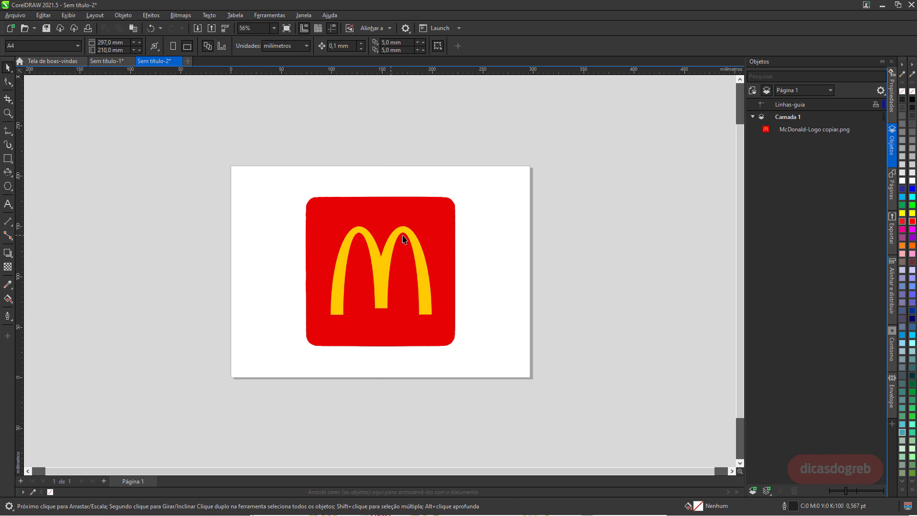
Lock the McDonald's logo bitmap in place on the page
{"action": "left_click", "coordinate": [8, 114]}
{"action": "left_click_drag", "start_coordinate": [283, 186], "coordinate": [475, 368]}
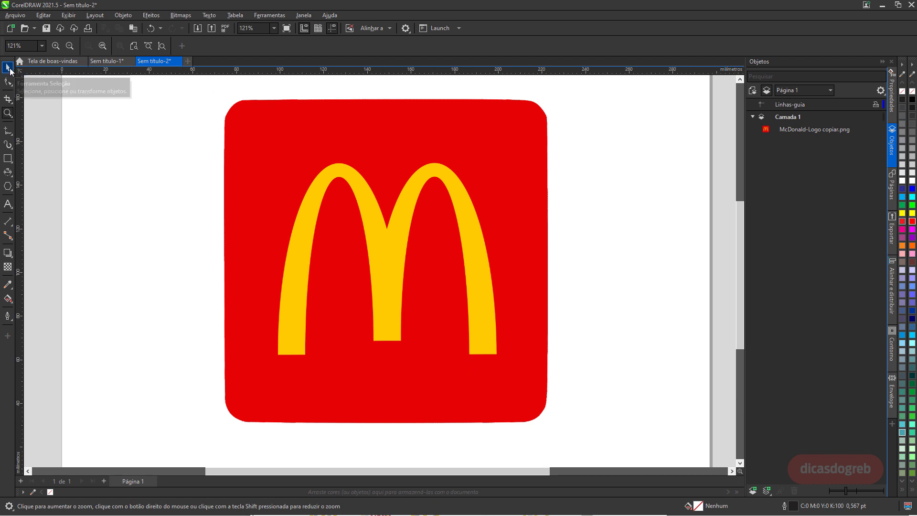
{"action": "left_click", "coordinate": [8, 68]}
{"action": "right_click", "coordinate": [240, 178]}
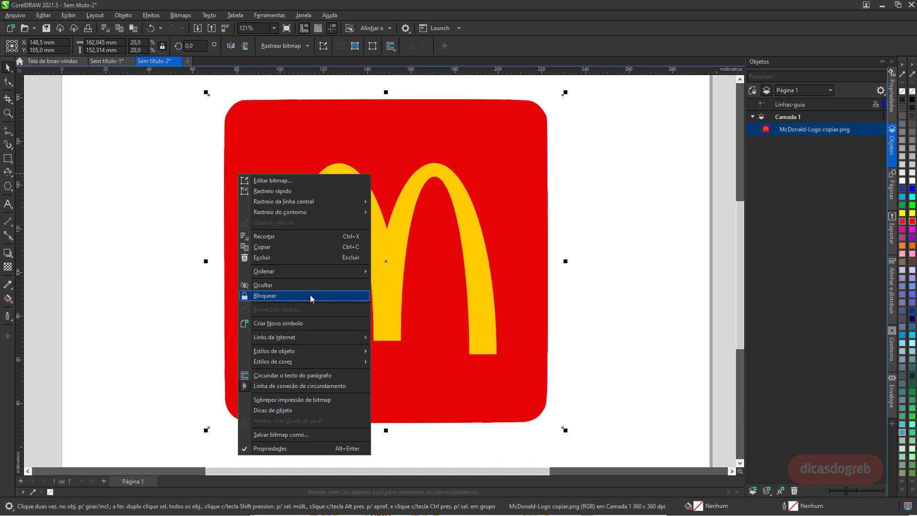
{"action": "left_click", "coordinate": [311, 295]}
{"action": "left_click", "coordinate": [99, 261]}
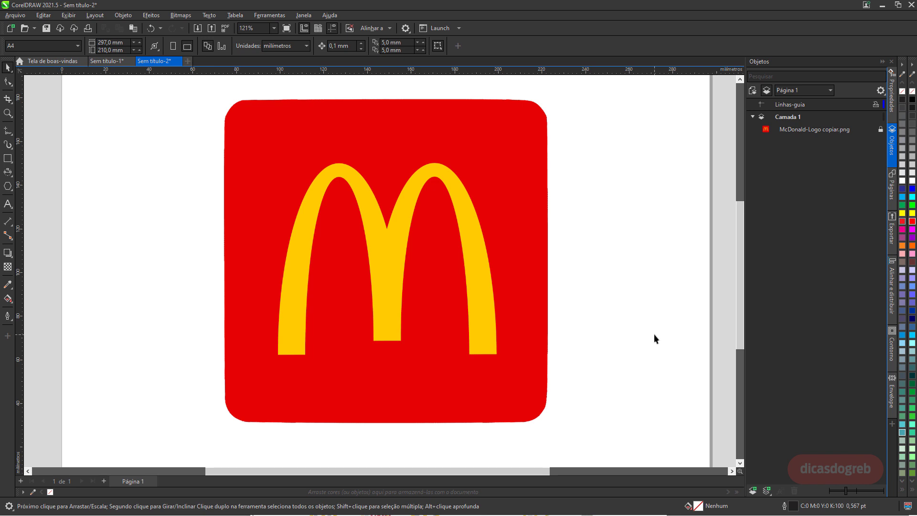
Draw a horizontal line about 100 mm long along the M's base, between the outer corners of its two side legs
{"action": "left_click", "coordinate": [7, 114]}
{"action": "left_click_drag", "start_coordinate": [249, 317], "coordinate": [454, 374]}
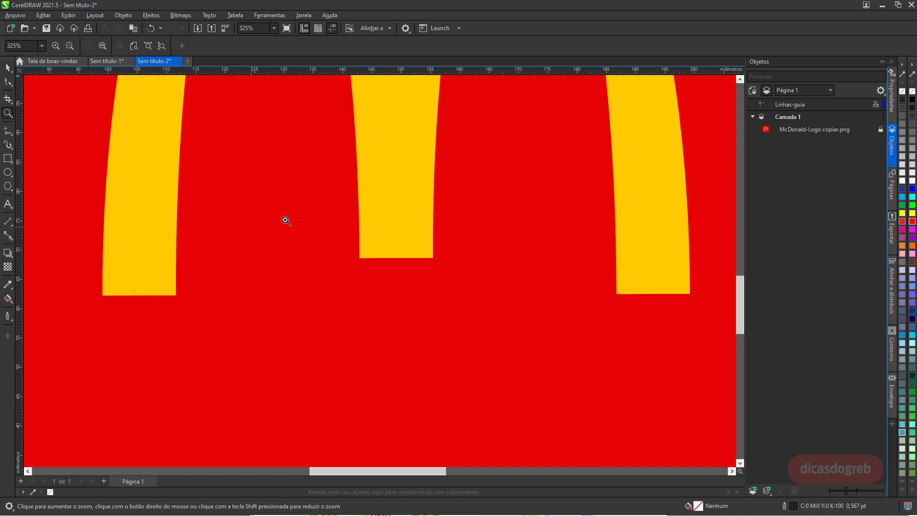
{"action": "left_click", "coordinate": [8, 132]}
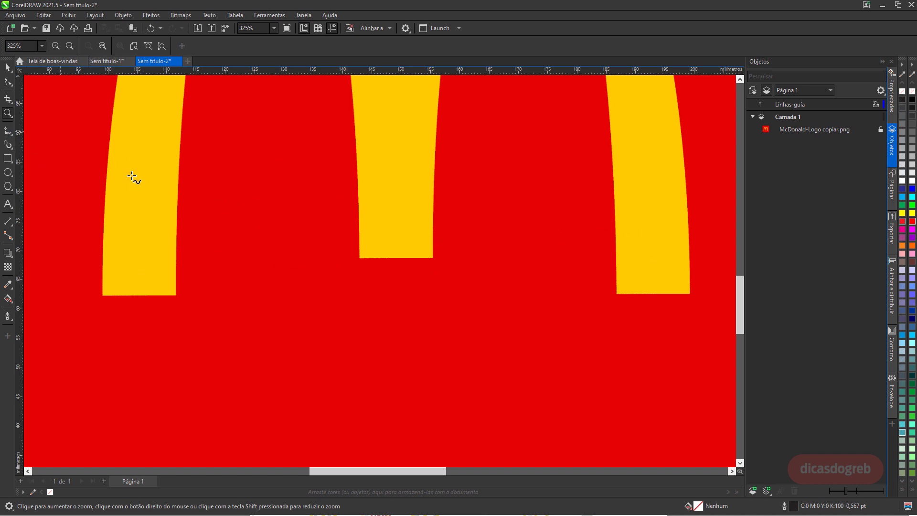
{"action": "left_click", "coordinate": [103, 296]}
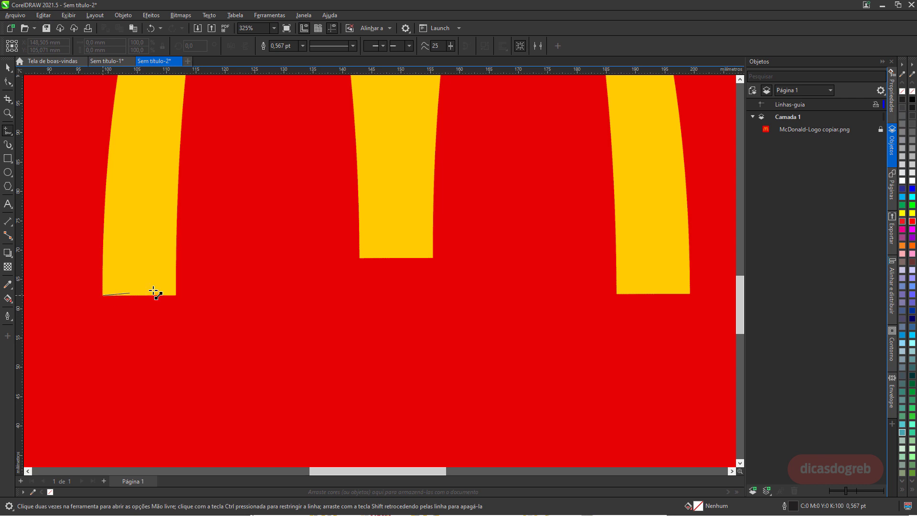
{"action": "left_click", "coordinate": [690, 295]}
{"action": "left_click", "coordinate": [690, 294]}
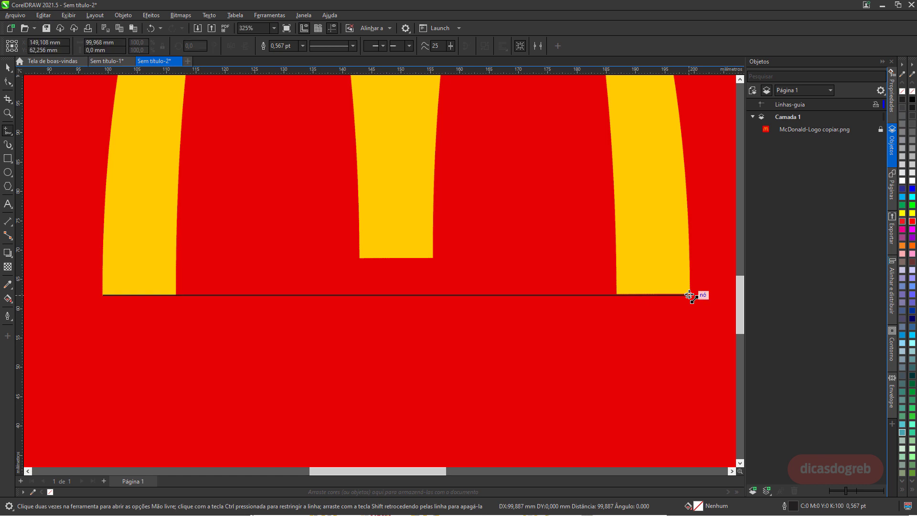
Create a shortened copy of the base line, about 12.6 mm long, matching the width of the M's first leg
{"action": "key", "text": "space"}
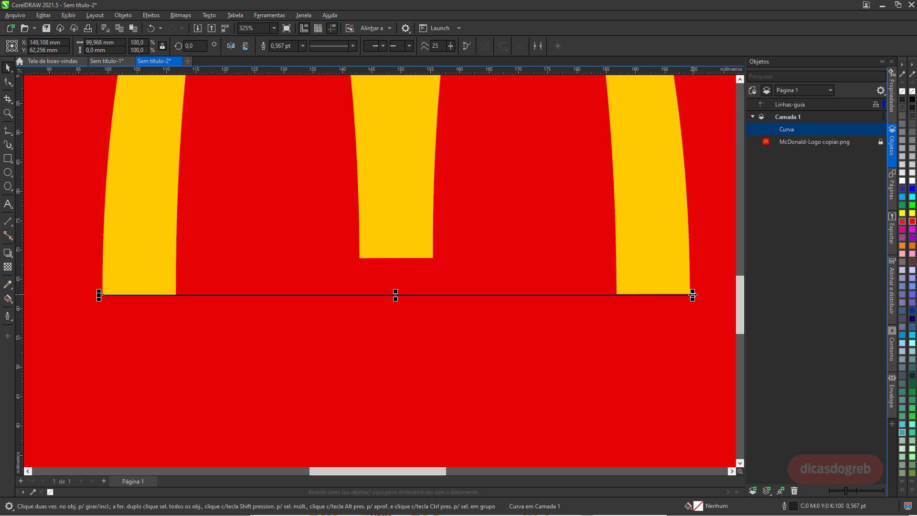
{"action": "left_click_drag", "start_coordinate": [693, 295], "coordinate": [181, 303]}
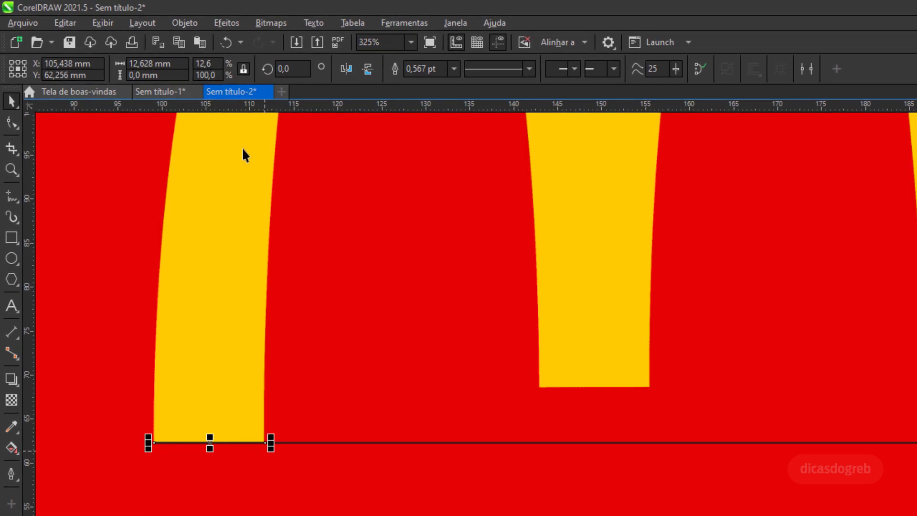
{"action": "left_click", "coordinate": [216, 64]}
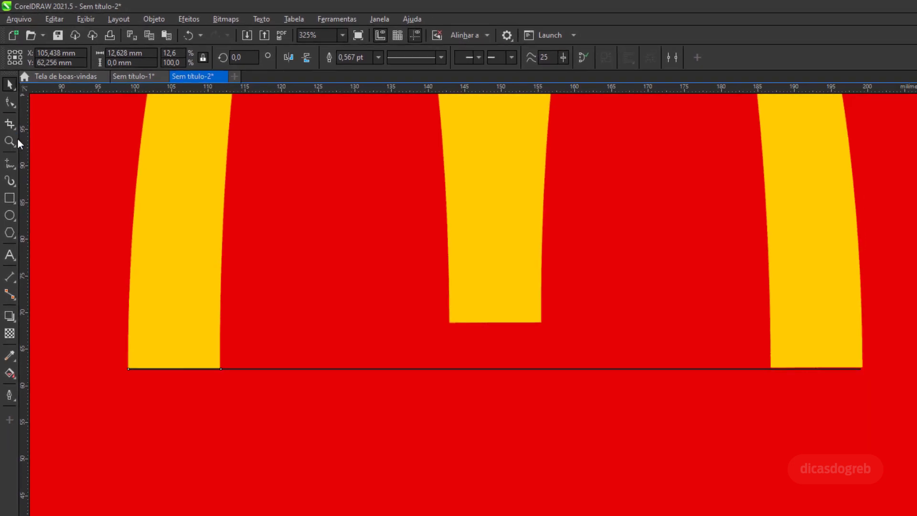
Draw a square about 110 mm wide in the empty area beside the page
{"action": "key", "text": "shift+F4"}
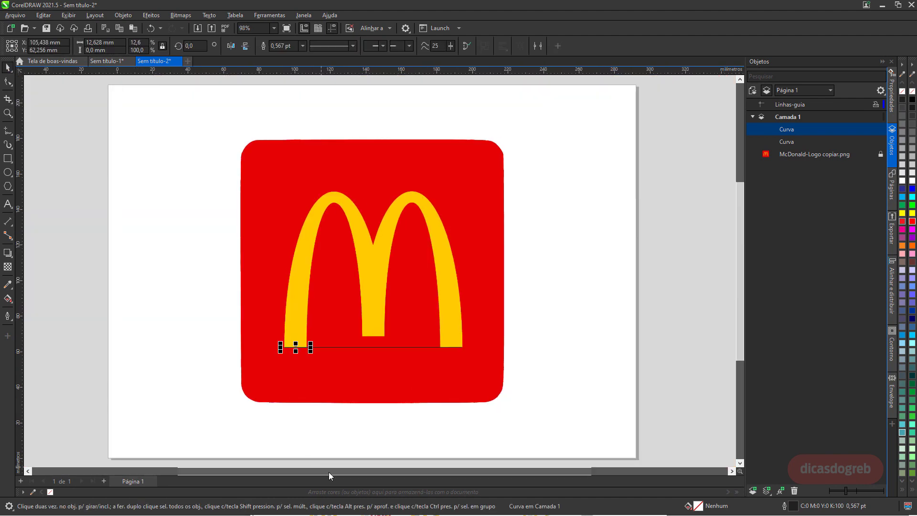
{"action": "left_click_drag", "start_coordinate": [329, 472], "coordinate": [432, 476]}
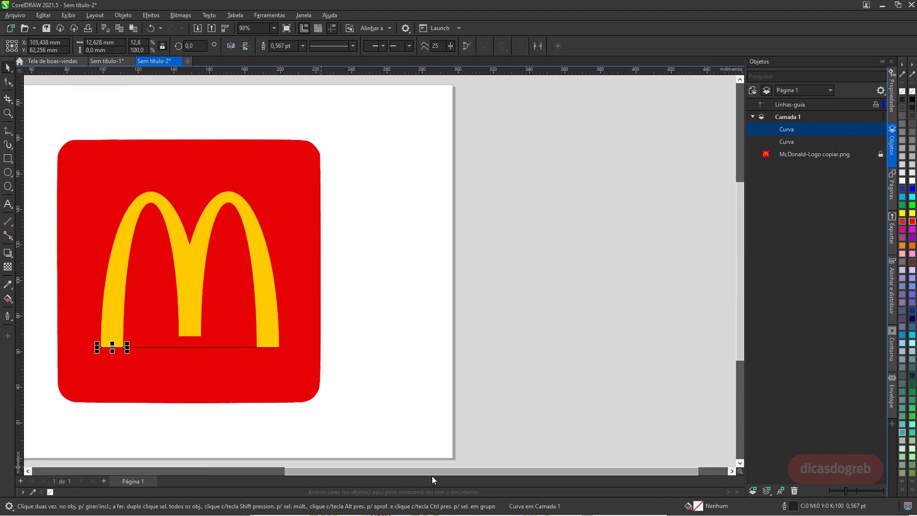
{"action": "left_click", "coordinate": [9, 159]}
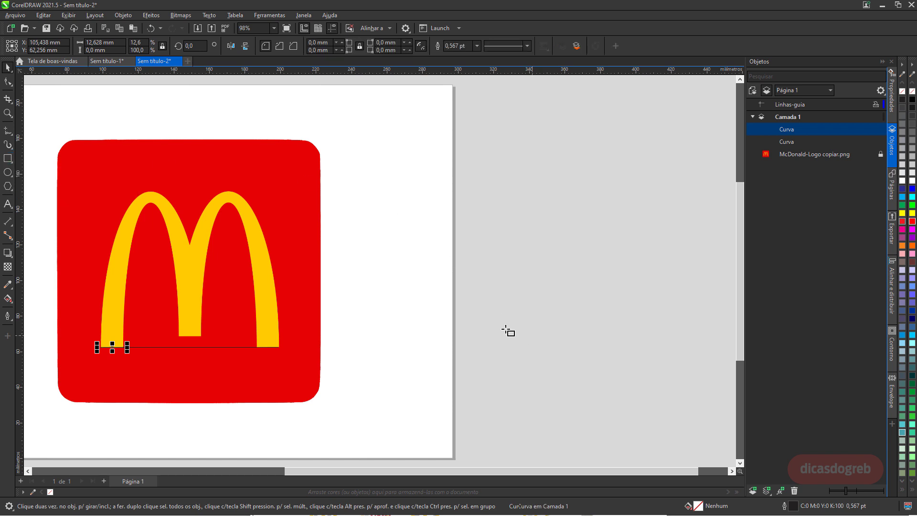
{"action": "left_click_drag", "start_coordinate": [496, 284], "coordinate": [636, 390]}
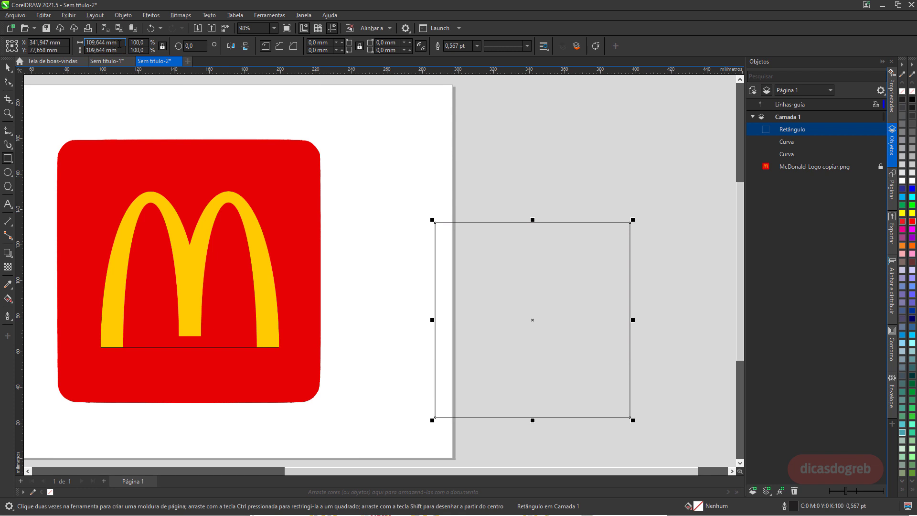
Set the square's size to 100 × 100 mm and convert it to curves
{"action": "left_click", "coordinate": [101, 42]}
{"action": "type", "text": "100"}
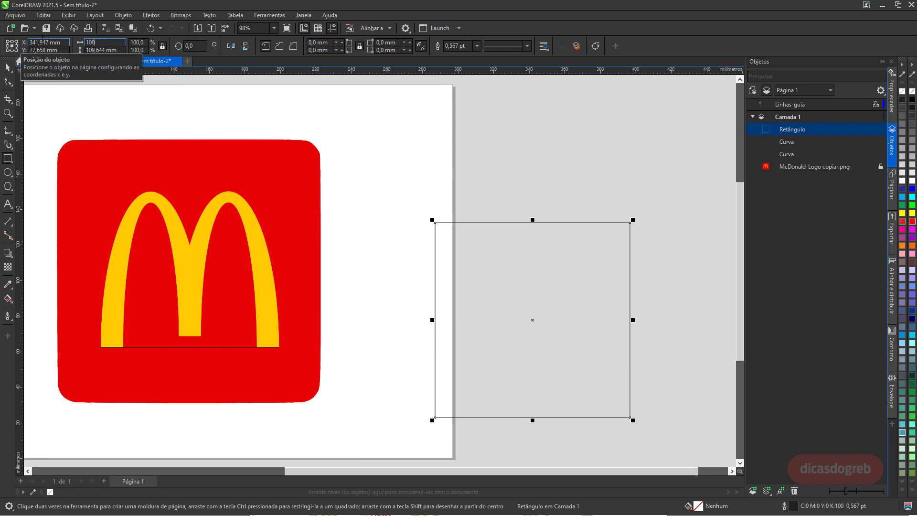
{"action": "key", "text": "Return"}
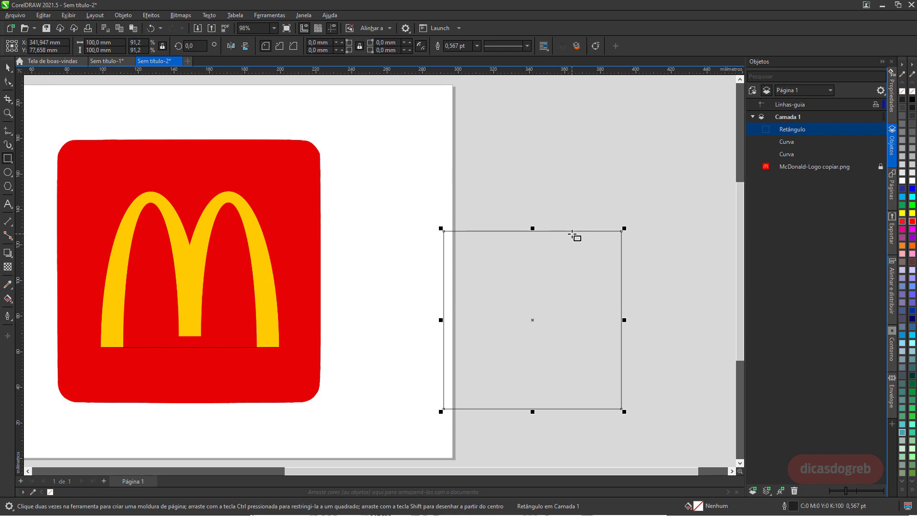
{"action": "key", "text": "ctrl+q"}
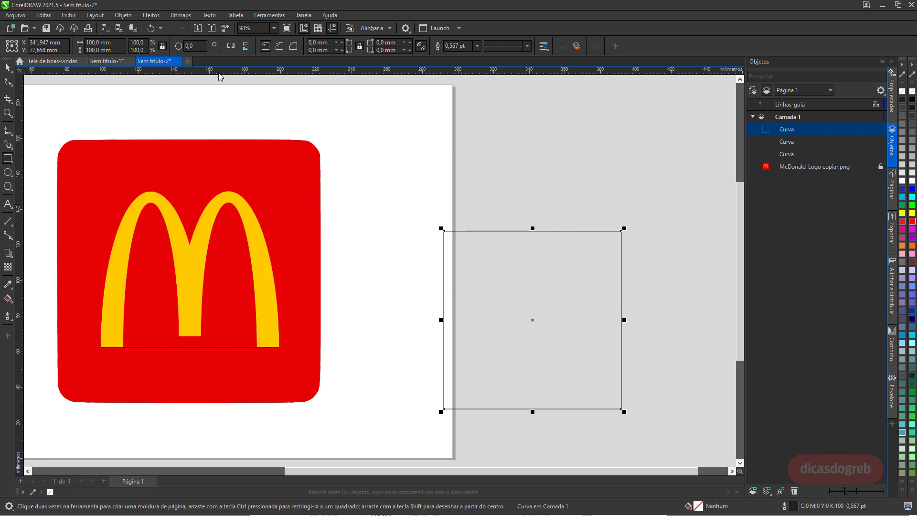
Place a horizontal guideline along the M's base line and move the square fully off the page
{"action": "left_click_drag", "start_coordinate": [221, 76], "coordinate": [183, 351]}
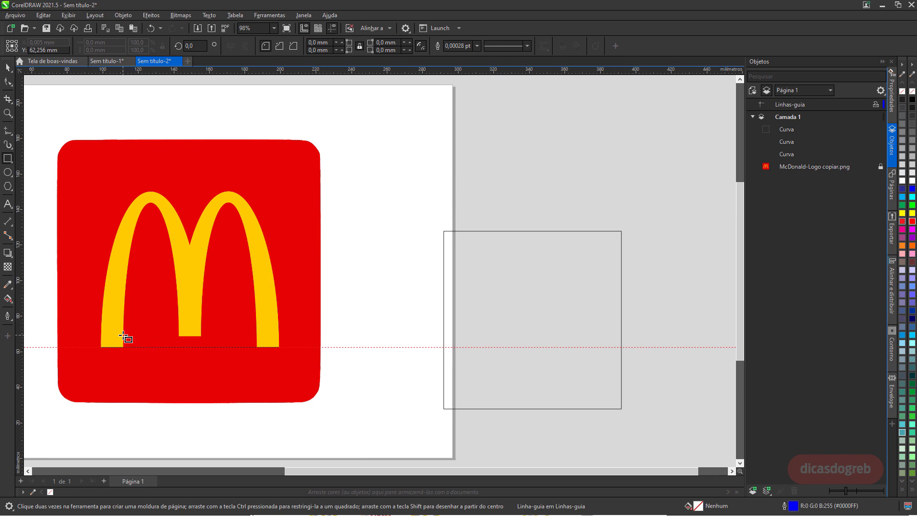
{"action": "key", "text": "space"}
{"action": "left_click", "coordinate": [478, 295]}
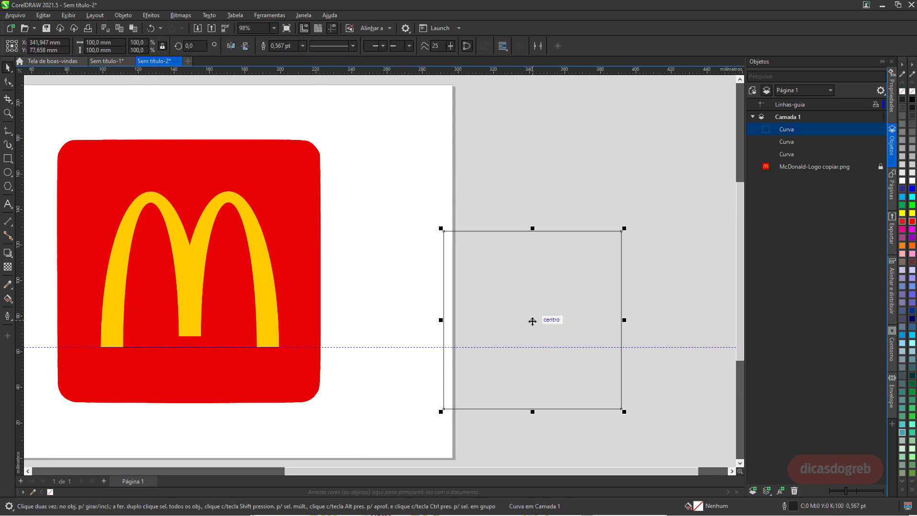
{"action": "left_click_drag", "start_coordinate": [528, 320], "coordinate": [560, 335]}
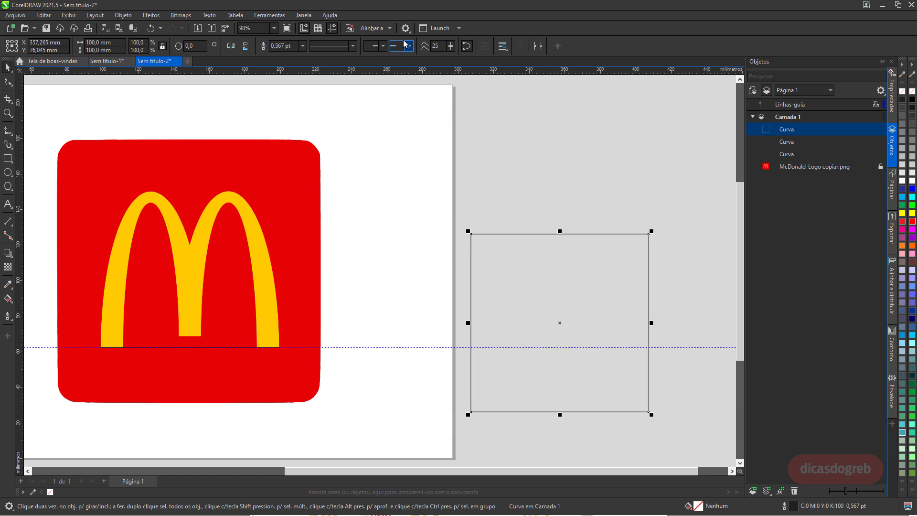
Enable snapping to guidelines and align the square's centre to the horizontal guideline
{"action": "left_click", "coordinate": [372, 29]}
{"action": "left_click", "coordinate": [376, 72]}
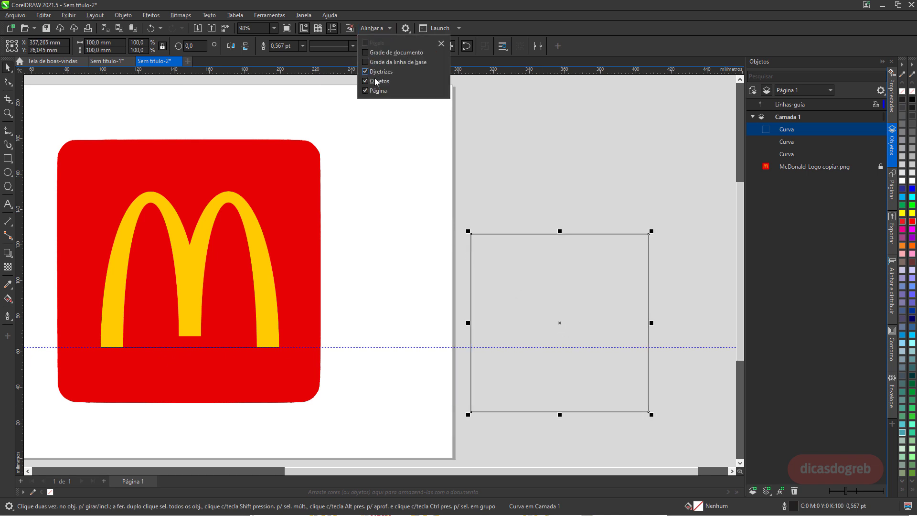
{"action": "left_click", "coordinate": [372, 16]}
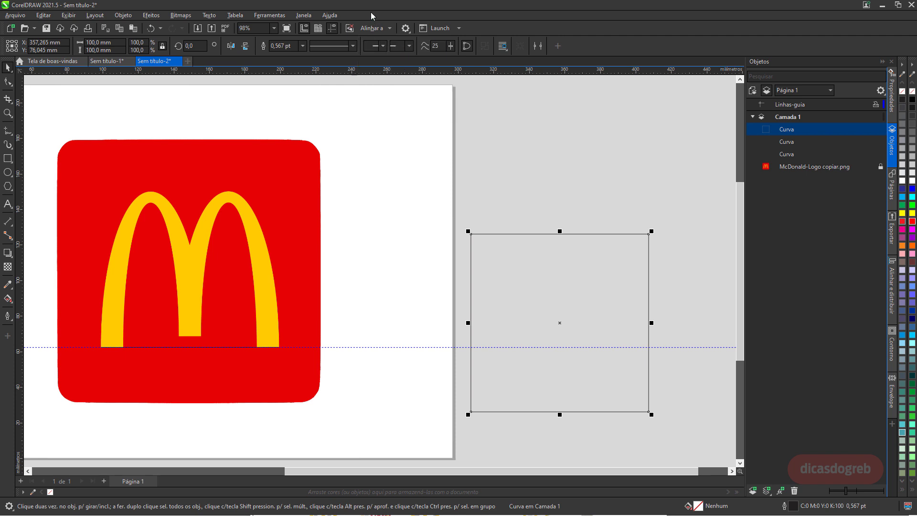
{"action": "left_click_drag", "start_coordinate": [560, 324], "coordinate": [561, 351]}
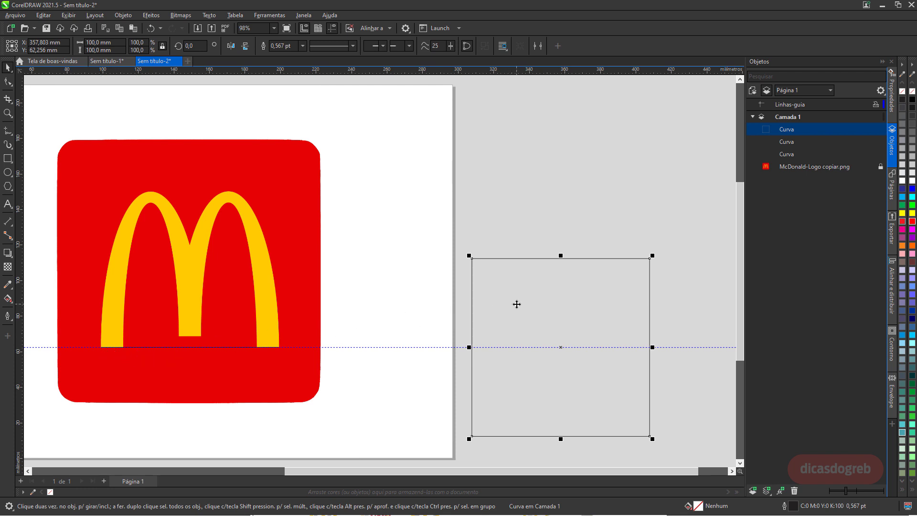
Duplicate the square in place and set the copy's size to 75 mm, concentric with the original
{"action": "key", "text": "ctrl+c"}
{"action": "key", "text": "ctrl+v"}
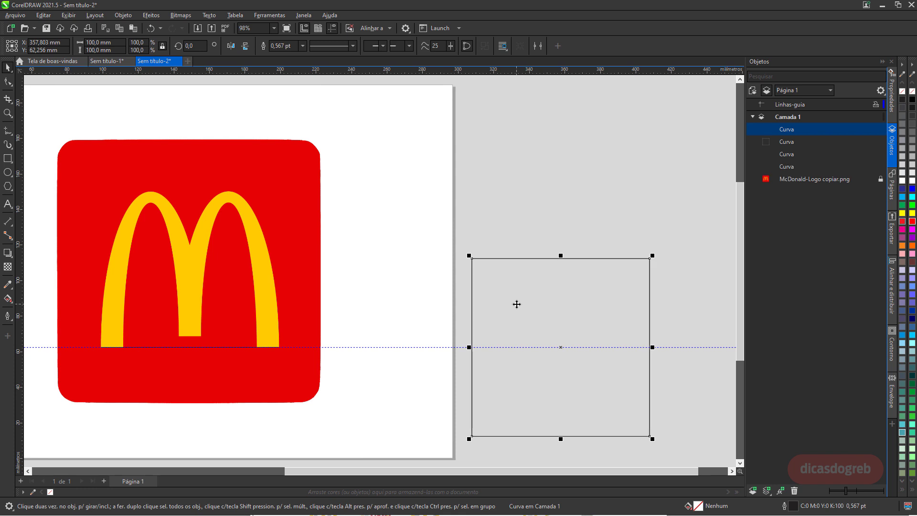
{"action": "left_click", "coordinate": [137, 43]}
{"action": "type", "text": "75"}
{"action": "key", "text": "Return"}
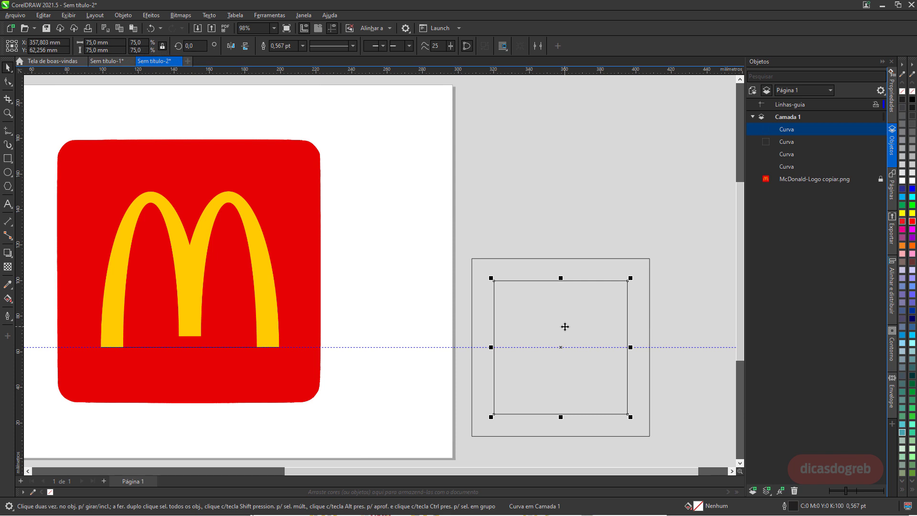
Create a vertical copy of the short leg-width line by rotating it to 270° about its centre
{"action": "key", "text": "z"}
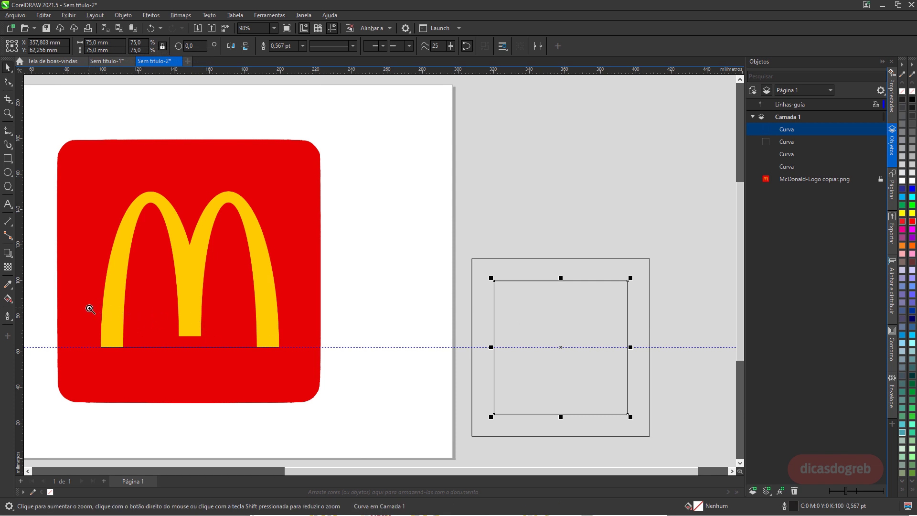
{"action": "left_click_drag", "start_coordinate": [89, 308], "coordinate": [313, 363]}
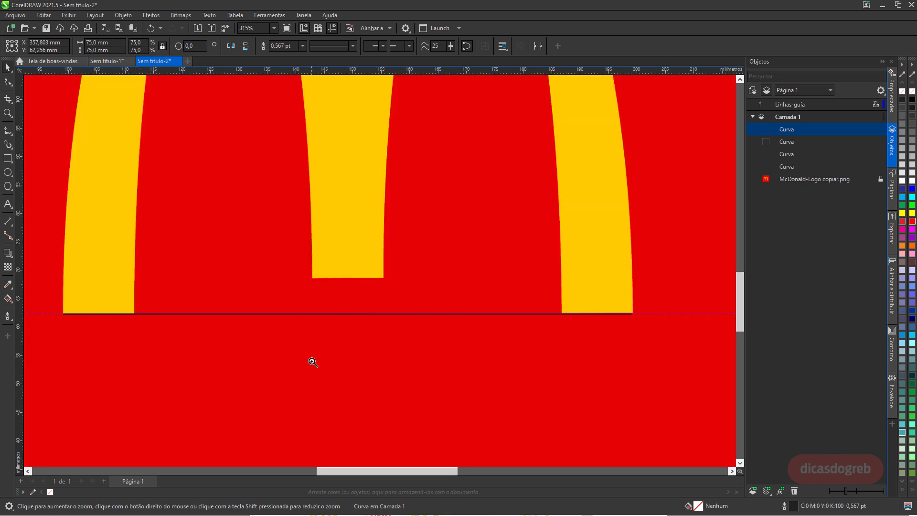
{"action": "key", "text": "space"}
{"action": "left_click", "coordinate": [114, 315]}
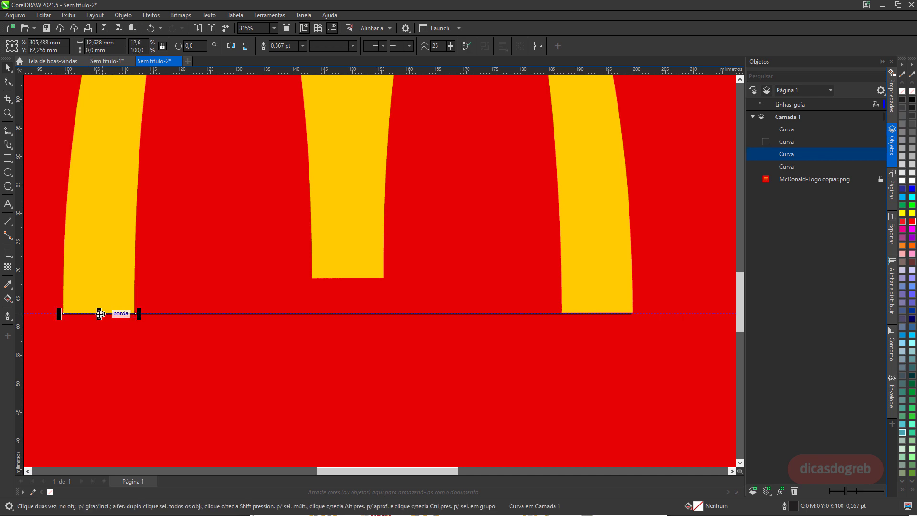
{"action": "left_click", "coordinate": [99, 313]}
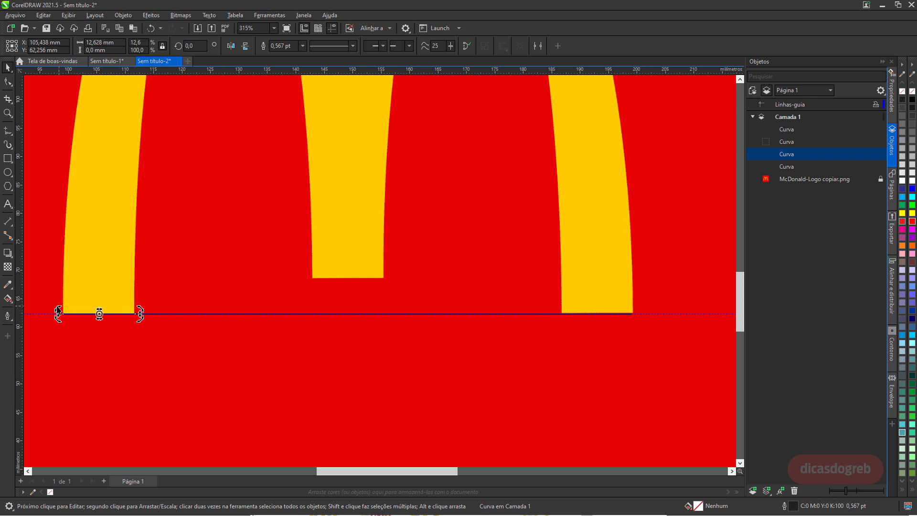
{"action": "left_click_drag", "start_coordinate": [58, 309], "coordinate": [105, 293]}
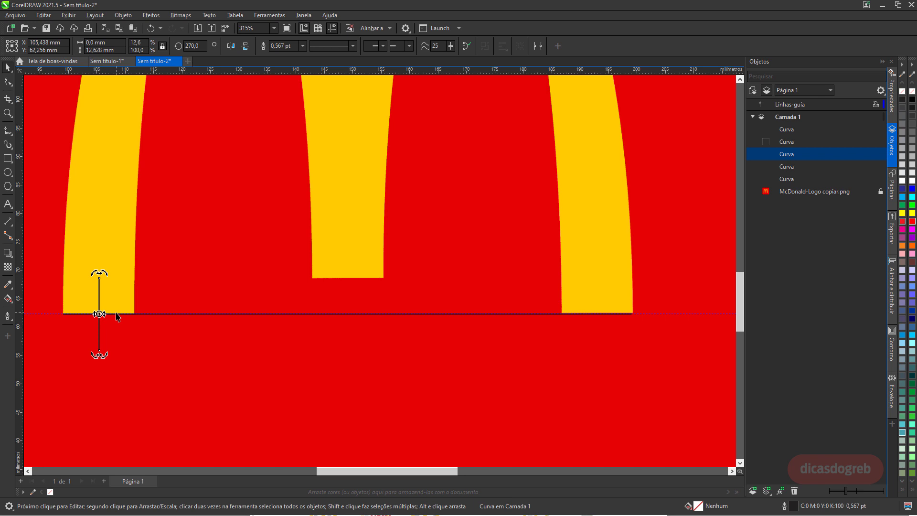
Copy the vertical line to the base line's midpoint and make a half-length copy, about 6.3 mm, from its upper end to the base
{"action": "left_click", "coordinate": [117, 316]}
{"action": "left_click_drag", "start_coordinate": [109, 315], "coordinate": [348, 314]}
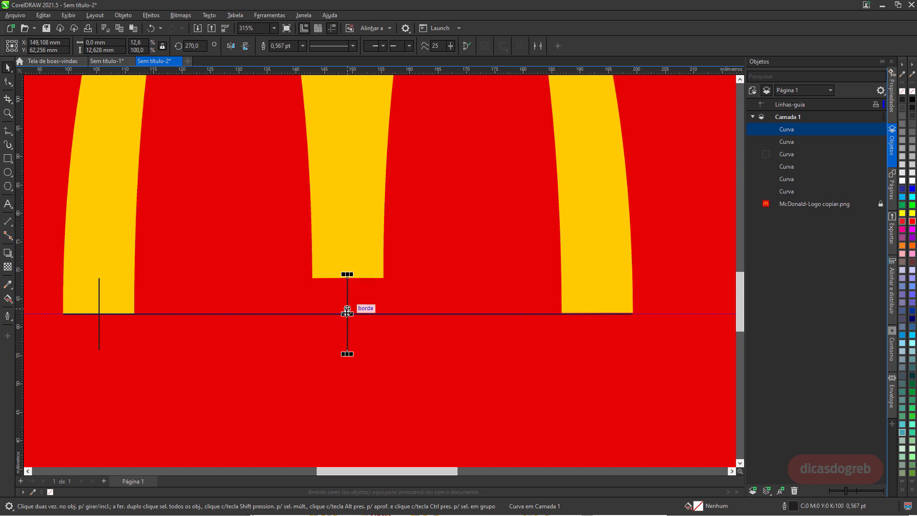
{"action": "left_click_drag", "start_coordinate": [347, 354], "coordinate": [351, 318]}
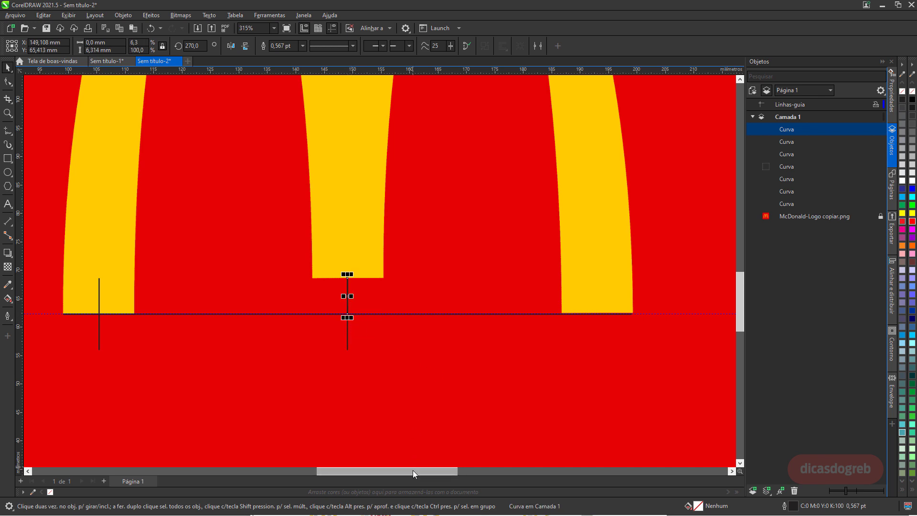
Draw a 12.5 mm horizontal line along the guideline, spanning the gap between the left edges of the outer and inner squares
{"action": "left_click", "coordinate": [8, 113]}
{"action": "left_click", "coordinate": [162, 46]}
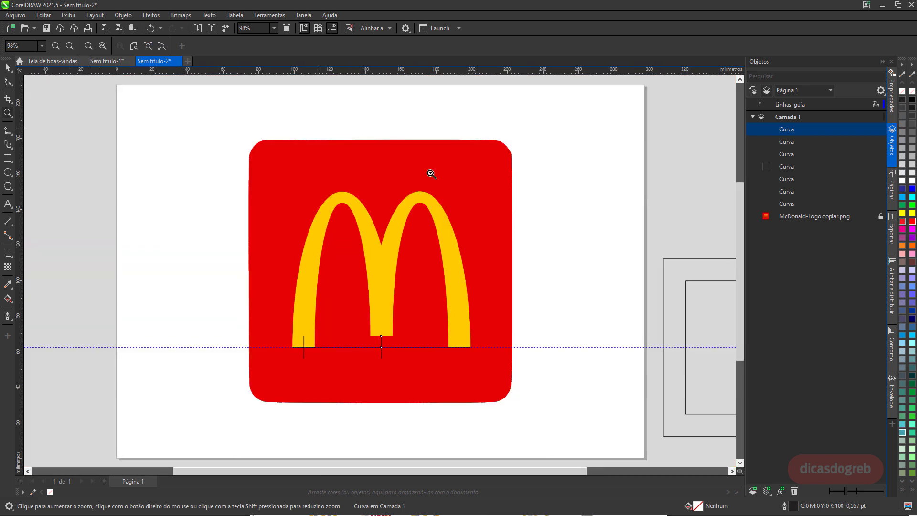
{"action": "scroll", "coordinate": [636, 471], "scroll_direction": "right", "scroll_amount": 3}
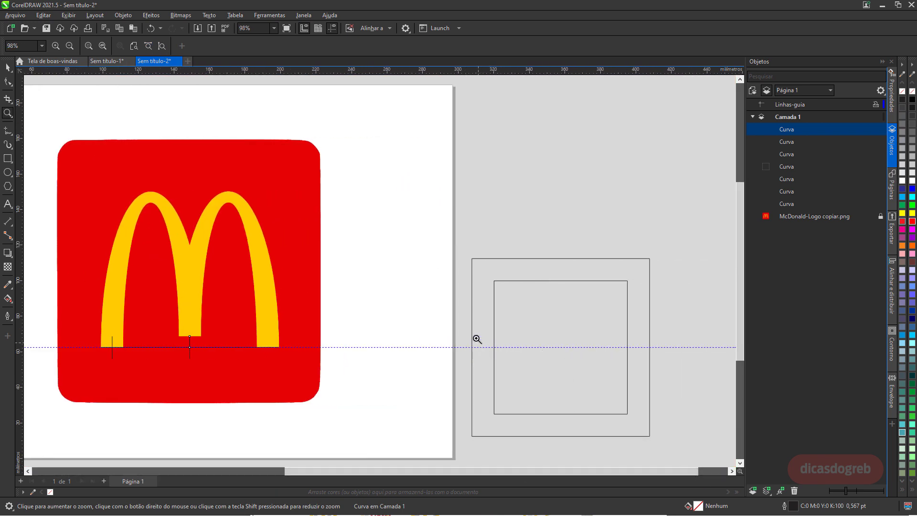
{"action": "left_click_drag", "start_coordinate": [465, 252], "coordinate": [669, 396]}
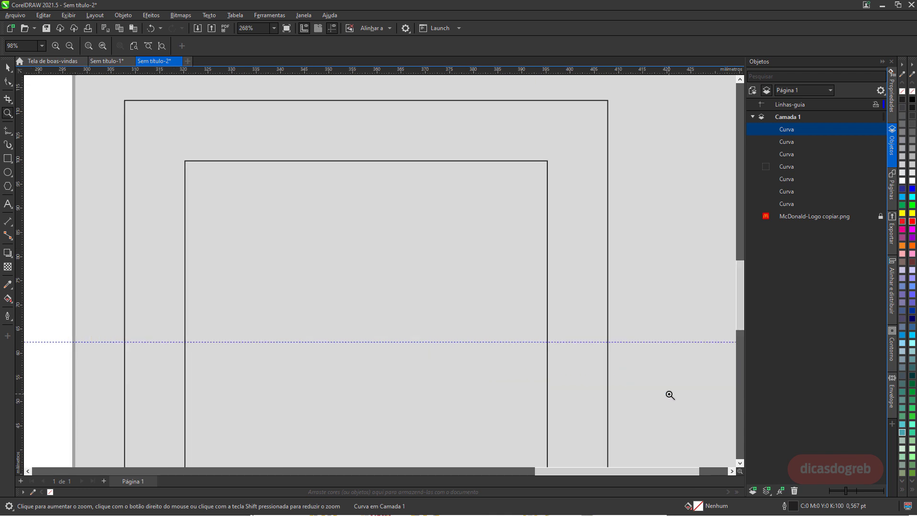
{"action": "left_click", "coordinate": [8, 131]}
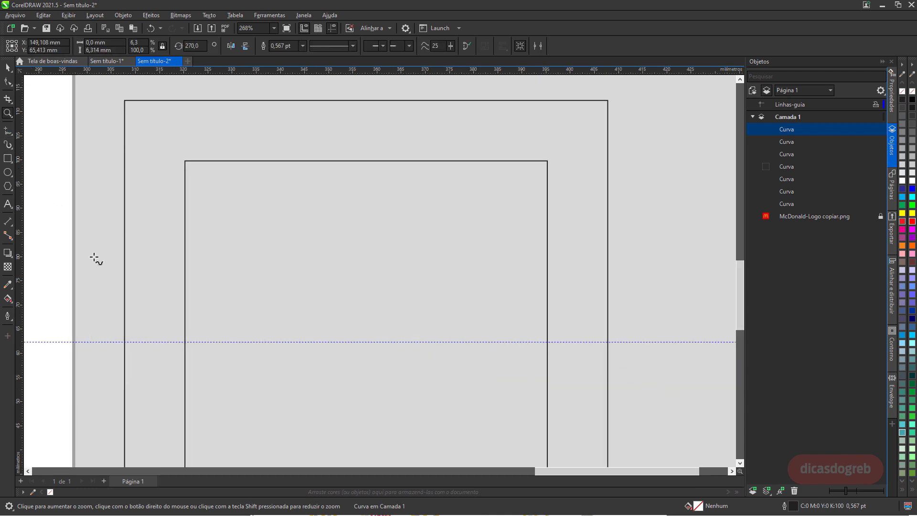
{"action": "left_click", "coordinate": [126, 341]}
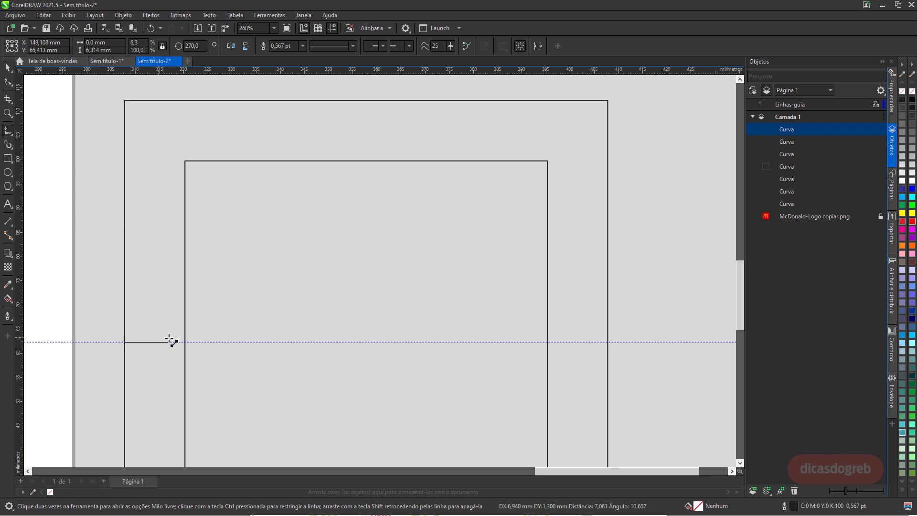
{"action": "left_click", "coordinate": [186, 342]}
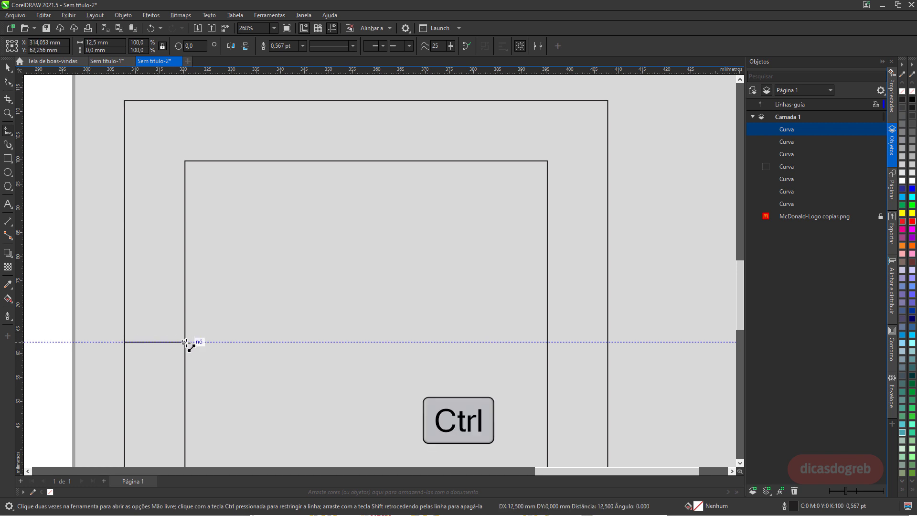
Copy the 12.5 mm line to the gap between the squares' right edges and to the squares' centre
{"action": "key", "text": "space"}
{"action": "left_click_drag", "start_coordinate": [154, 343], "coordinate": [608, 342]}
{"action": "left_click", "coordinate": [365, 342]}
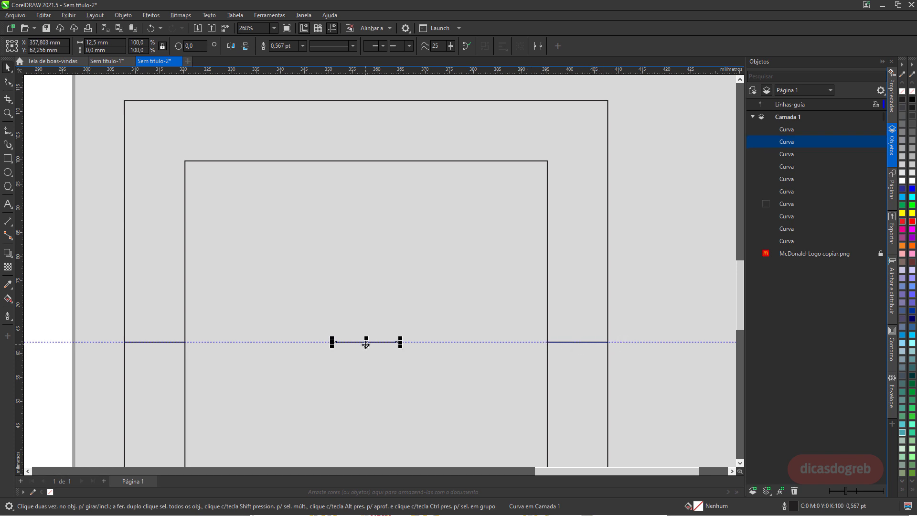
Make a vertical copy of the centre line rotated to 270° and place horizontal guidelines at its upper and lower ends
{"action": "left_click", "coordinate": [366, 342]}
{"action": "left_click_drag", "start_coordinate": [332, 340], "coordinate": [368, 329]}
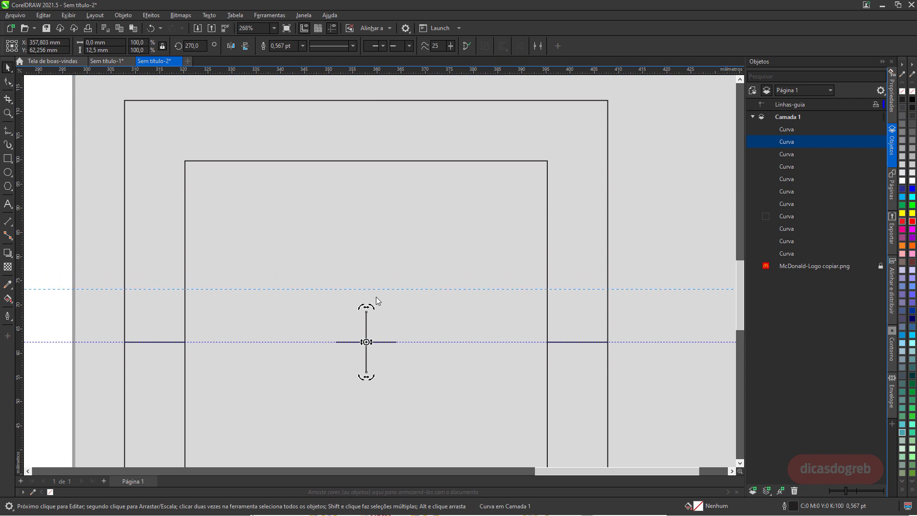
{"action": "left_click_drag", "start_coordinate": [368, 307], "coordinate": [368, 312]}
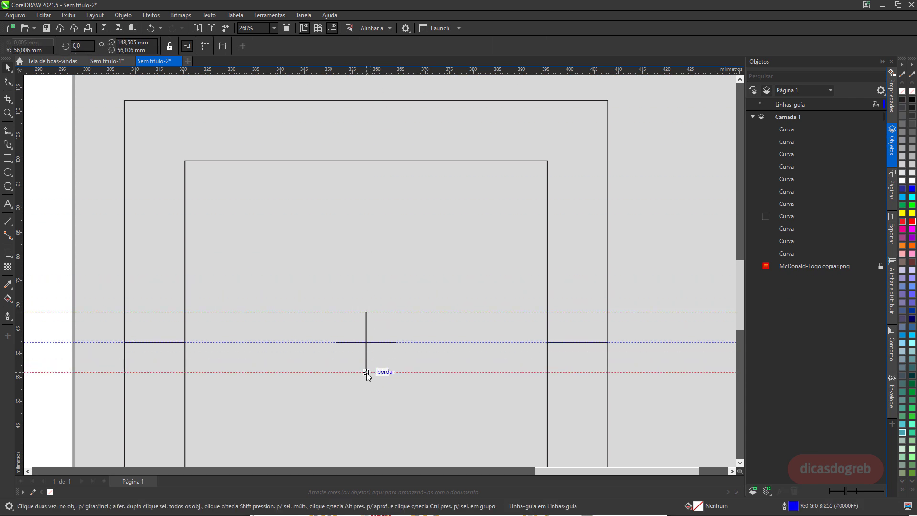
Place vertical guidelines at both ends of the horizontal centre line and along the left edges of the outer and inner squares
{"action": "key", "text": "z"}
{"action": "left_click", "coordinate": [103, 46]}
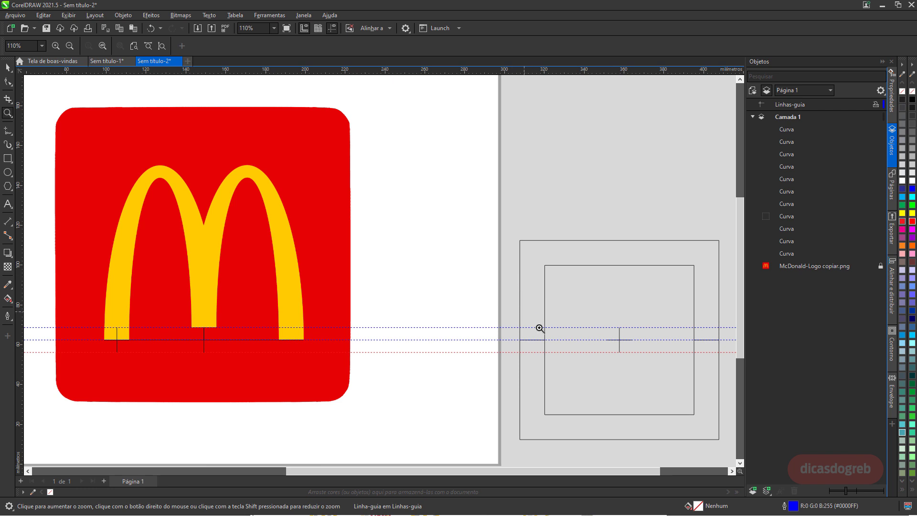
{"action": "left_click_drag", "start_coordinate": [503, 223], "coordinate": [720, 421]}
{"action": "key", "text": "space"}
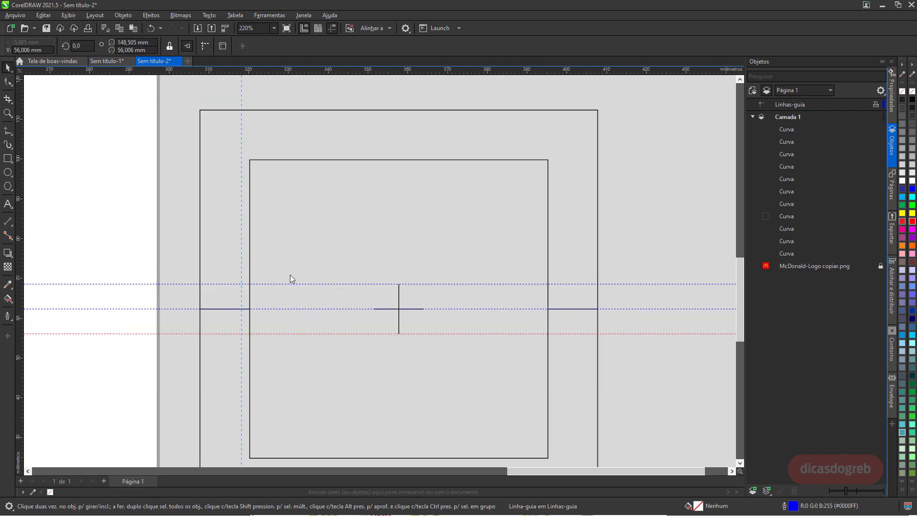
{"action": "left_click_drag", "start_coordinate": [241, 282], "coordinate": [375, 311]}
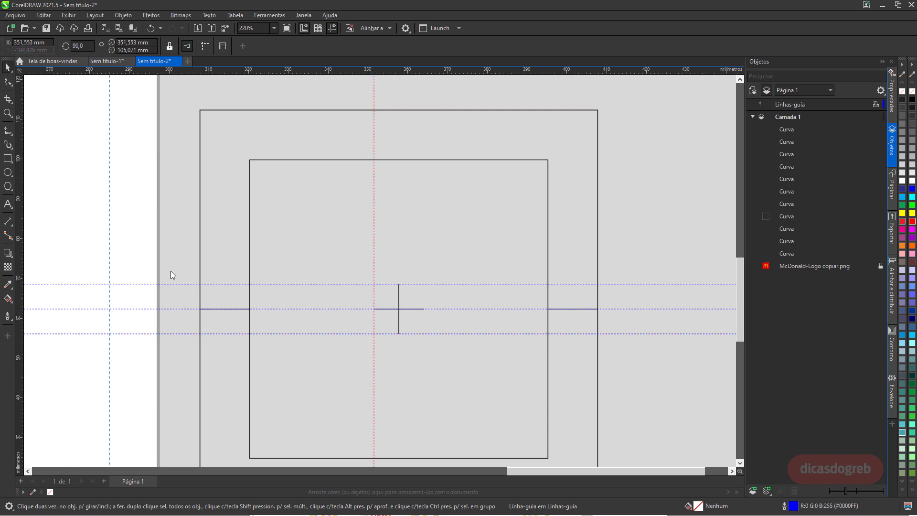
{"action": "left_click_drag", "start_coordinate": [172, 275], "coordinate": [424, 310]}
{"action": "left_click", "coordinate": [200, 242]}
{"action": "left_click_drag", "start_coordinate": [250, 255], "coordinate": [249, 255]}
Make a shortened copy of the logo's base line, about 87.3 mm long, starting at the left leg's inner edge
{"action": "left_click", "coordinate": [7, 113]}
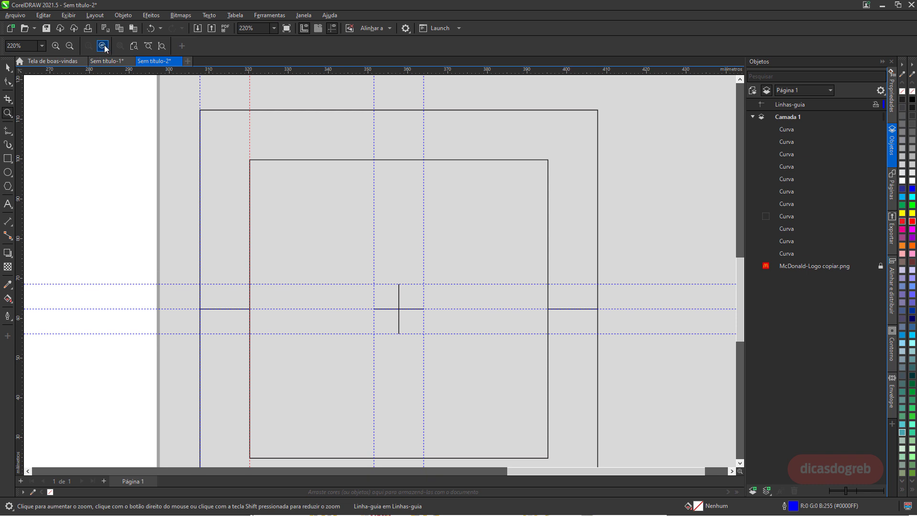
{"action": "left_click", "coordinate": [104, 45]}
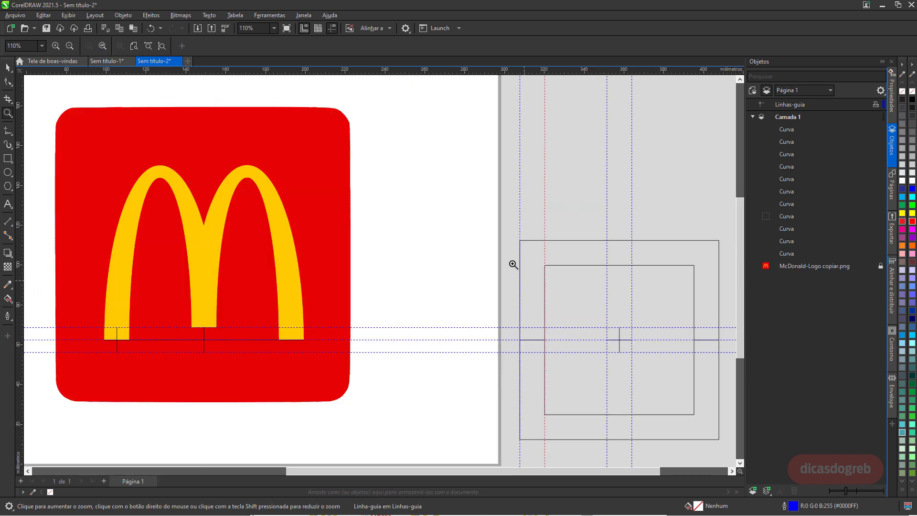
{"action": "left_click", "coordinate": [7, 67]}
{"action": "left_click", "coordinate": [181, 340]}
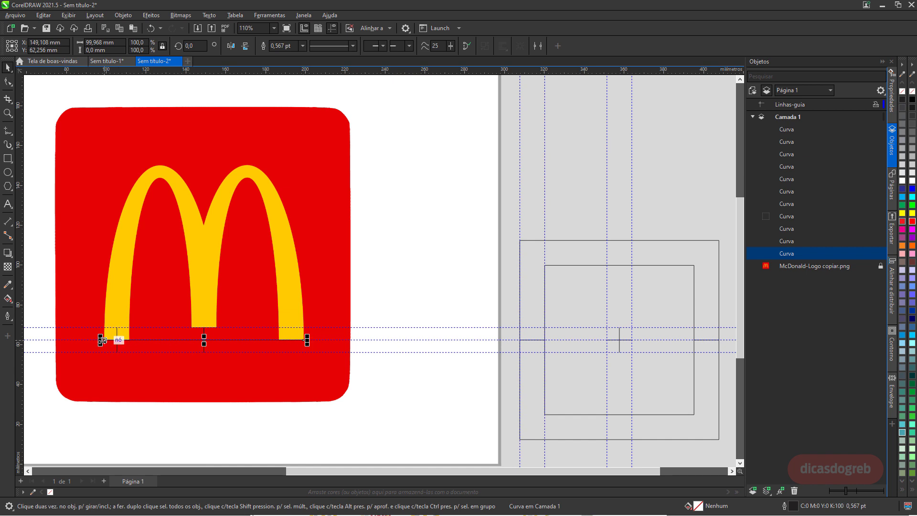
{"action": "left_click_drag", "start_coordinate": [101, 340], "coordinate": [127, 340]}
{"action": "key", "text": "ctrl+d"}
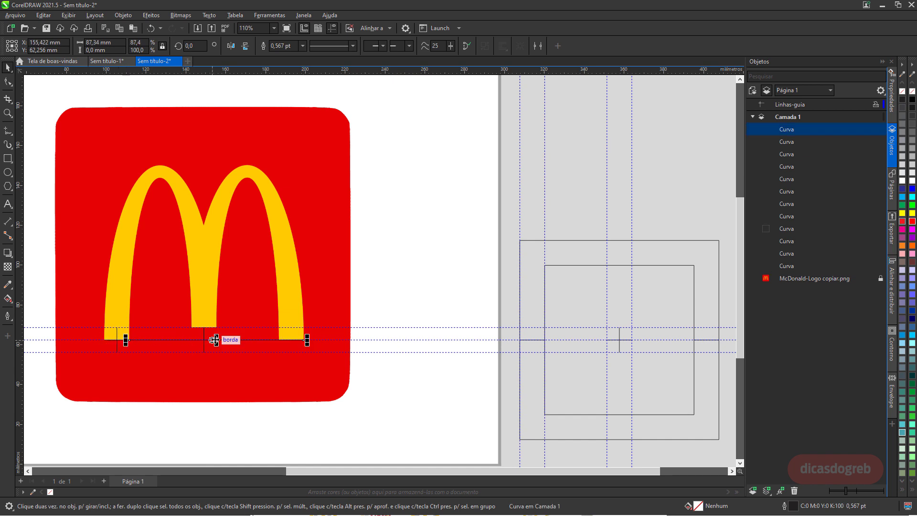
Rotate the shortened line to 270° and move it onto the left arch's axis, with its lower end on the base line
{"action": "left_click", "coordinate": [214, 340]}
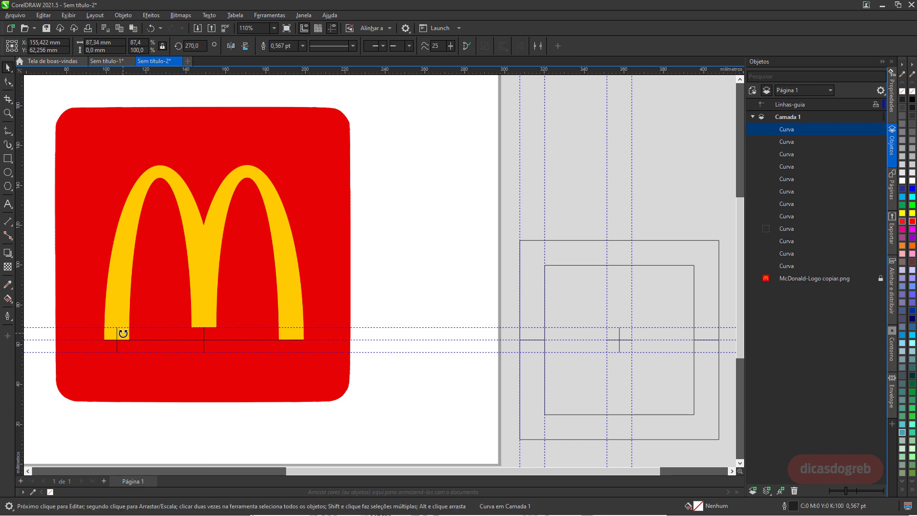
{"action": "left_click_drag", "start_coordinate": [123, 329], "coordinate": [221, 302]}
{"action": "left_click", "coordinate": [217, 303]}
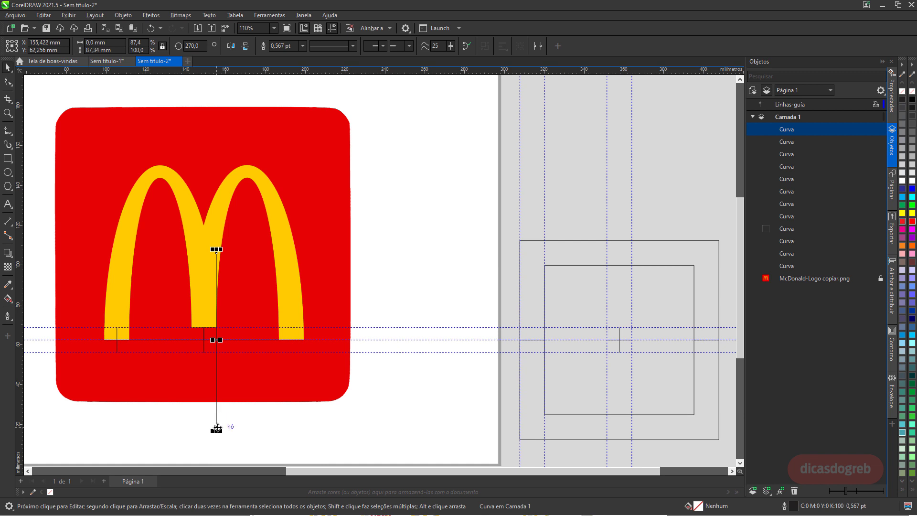
{"action": "left_click_drag", "start_coordinate": [217, 429], "coordinate": [159, 338]}
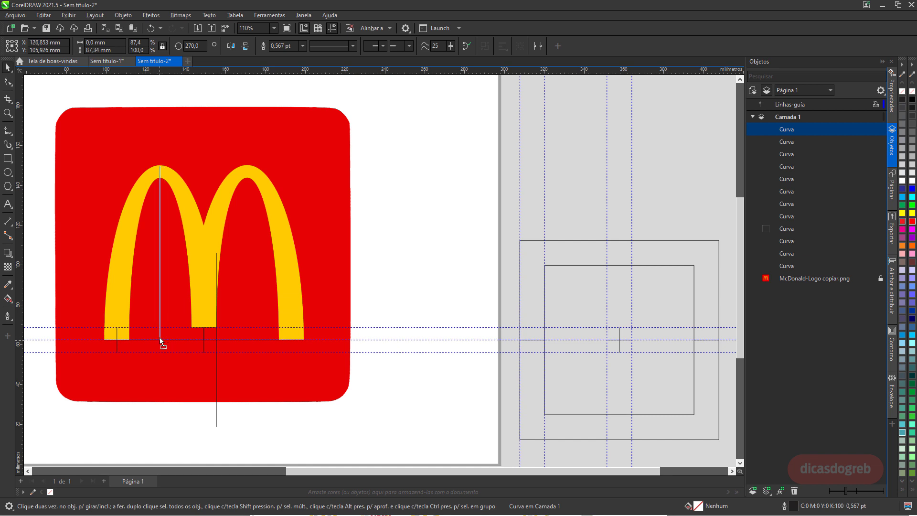
{"action": "left_click_drag", "start_coordinate": [160, 337], "coordinate": [159, 337]}
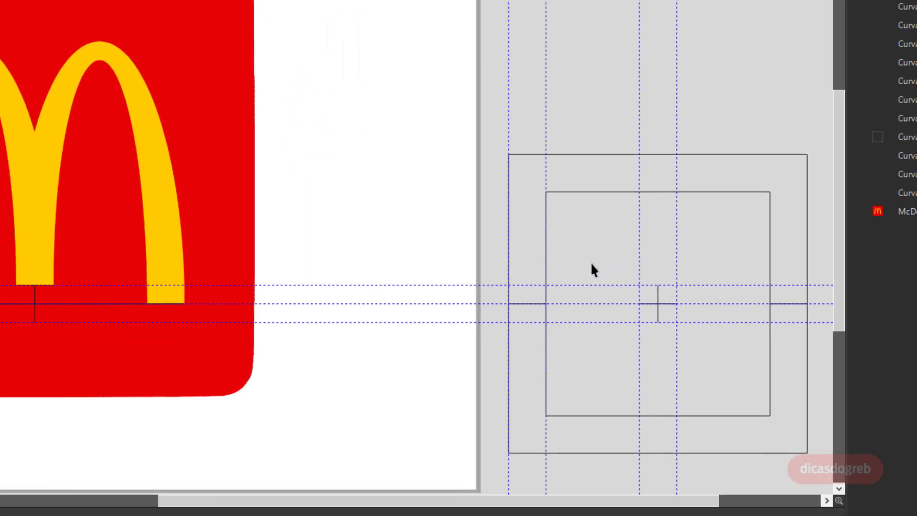
Copy the 75 mm square upward so its bottom edge rests on the centre guideline, and place a horizontal guideline on its top edge
{"action": "left_click", "coordinate": [823, 275]}
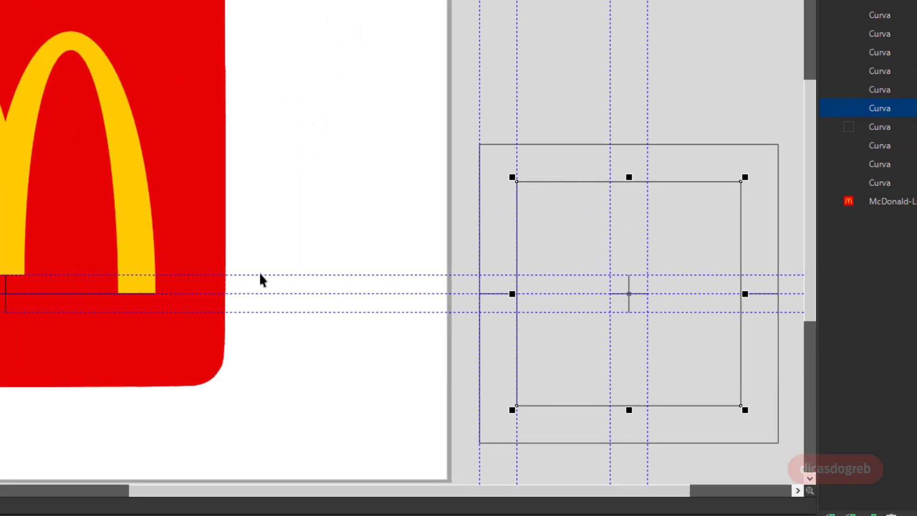
{"action": "left_click_drag", "start_coordinate": [595, 406], "coordinate": [592, 295]}
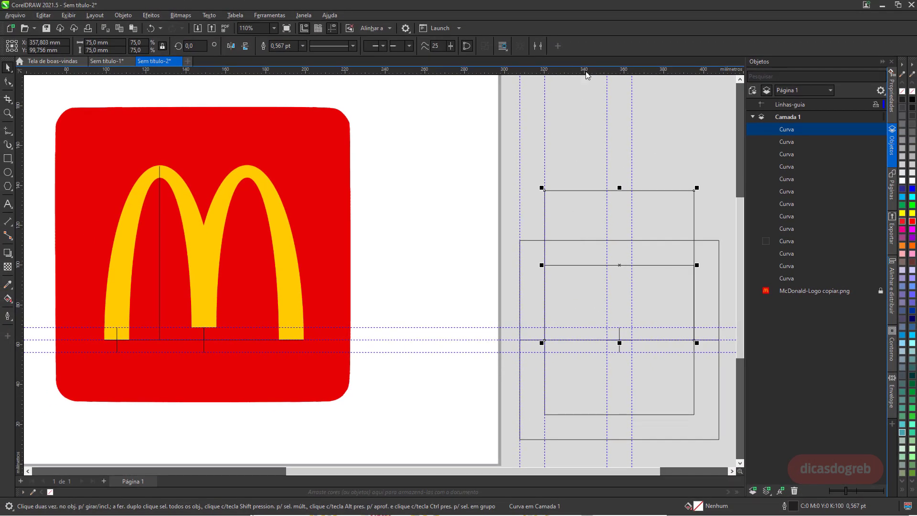
{"action": "left_click", "coordinate": [583, 191]}
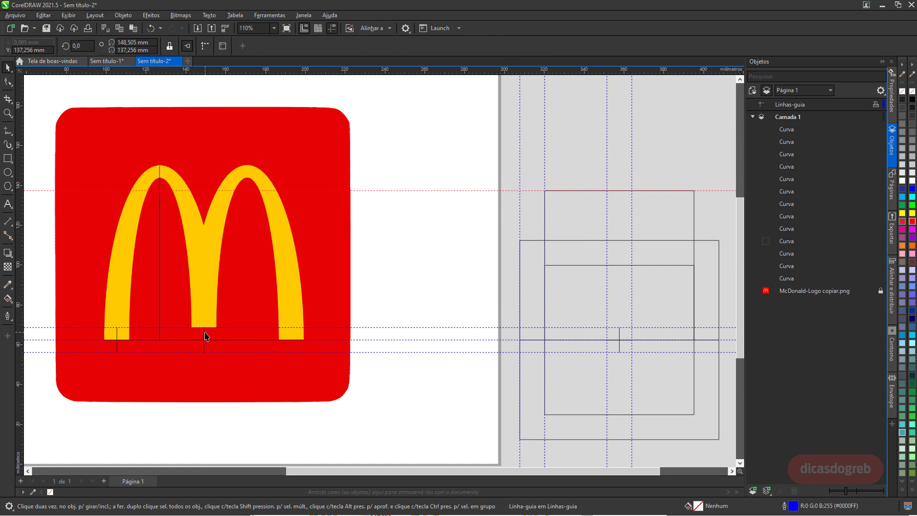
{"action": "key", "text": "Escape"}
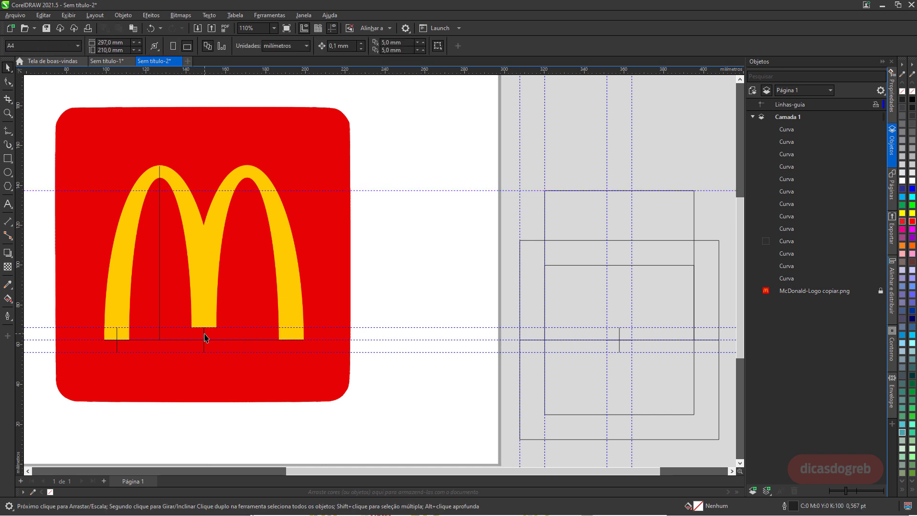
Copy the 6.3 mm vertical line from below the logo's middle leg to the crown of the left arch
{"action": "left_click", "coordinate": [204, 338]}
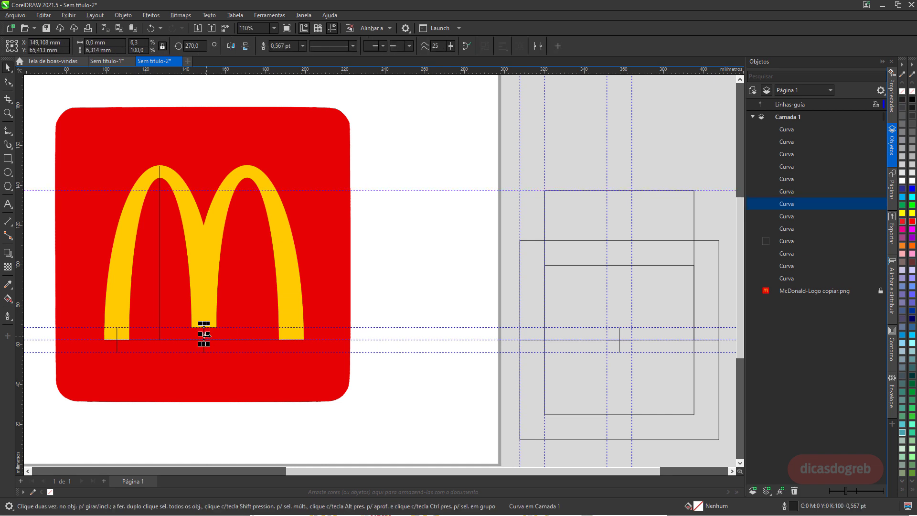
{"action": "left_click_drag", "start_coordinate": [205, 336], "coordinate": [188, 178]}
{"action": "left_click_drag", "start_coordinate": [165, 179], "coordinate": [164, 177]}
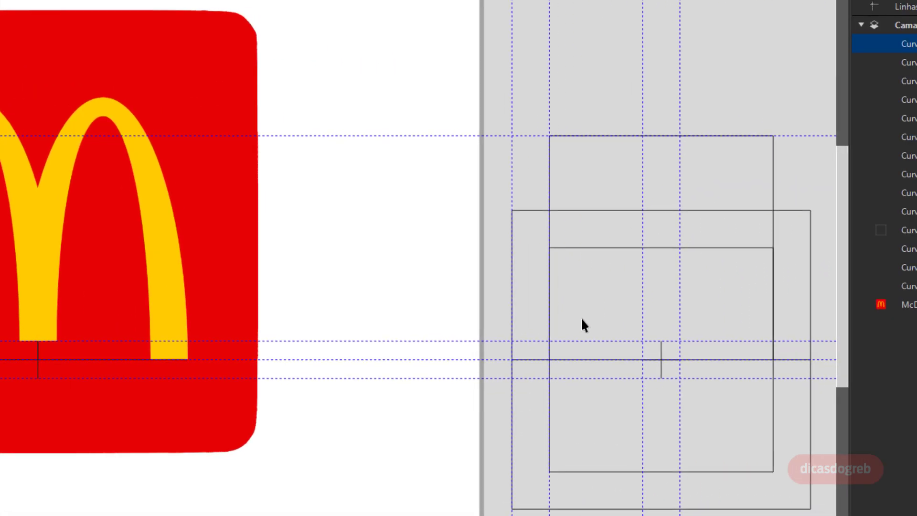
Raise the copied square until its bottom edge meets the guideline at the short line's upper end, and realign the top guideline with it
{"action": "left_click", "coordinate": [853, 183]}
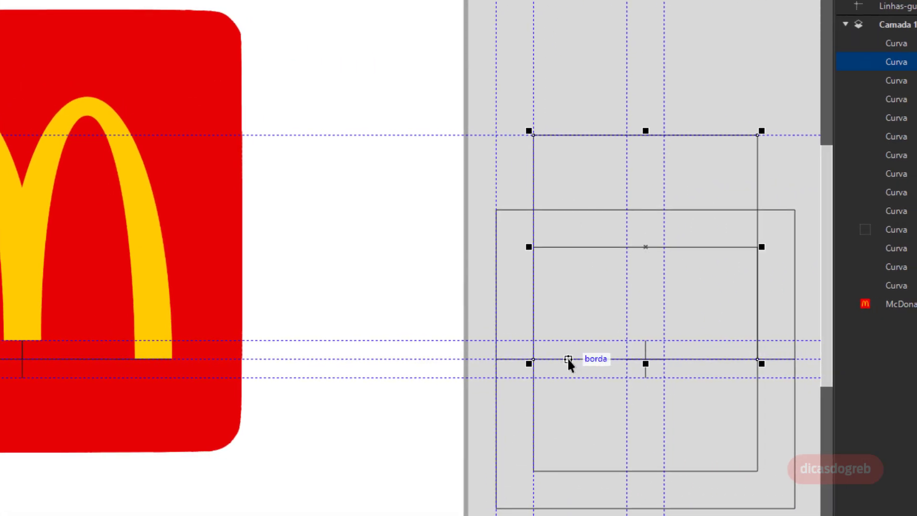
{"action": "left_click_drag", "start_coordinate": [569, 358], "coordinate": [569, 340]}
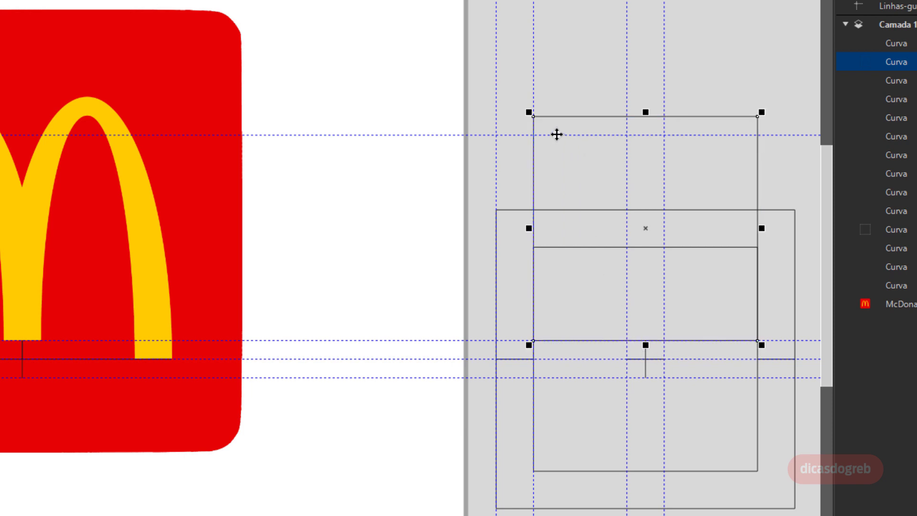
{"action": "left_click_drag", "start_coordinate": [510, 135], "coordinate": [555, 117]}
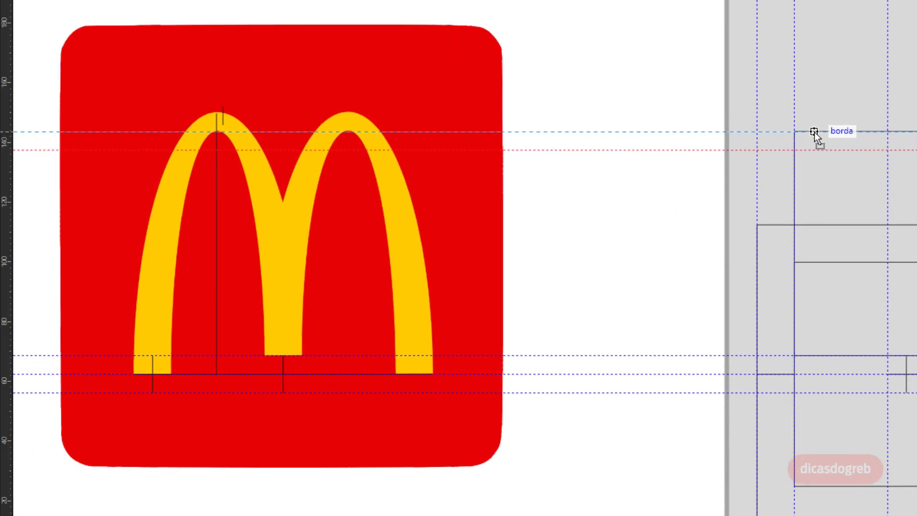
{"action": "left_click_drag", "start_coordinate": [554, 117], "coordinate": [554, 117]}
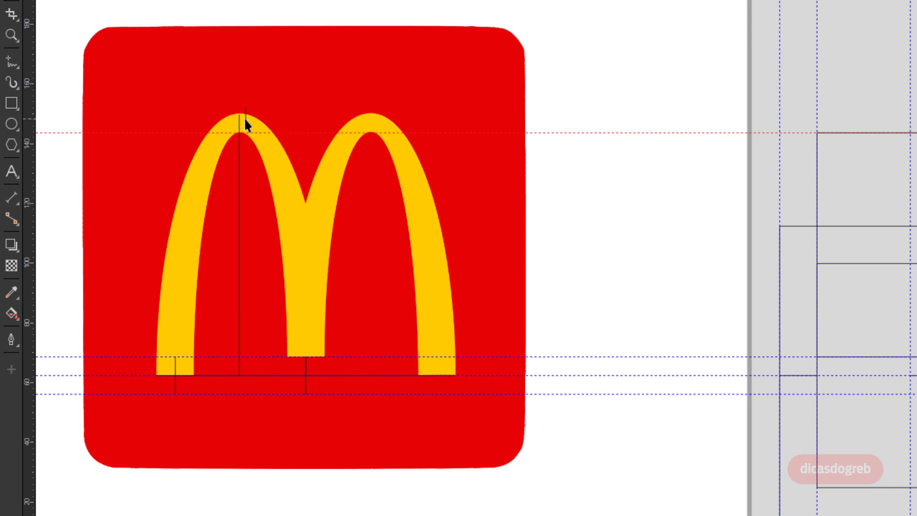
Move the short vertical line beside the left arch's axis so its lower end meets the inner curve's apex
{"action": "left_click", "coordinate": [245, 121]}
{"action": "left_click", "coordinate": [7, 38]}
{"action": "left_click_drag", "start_coordinate": [201, 86], "coordinate": [282, 167]}
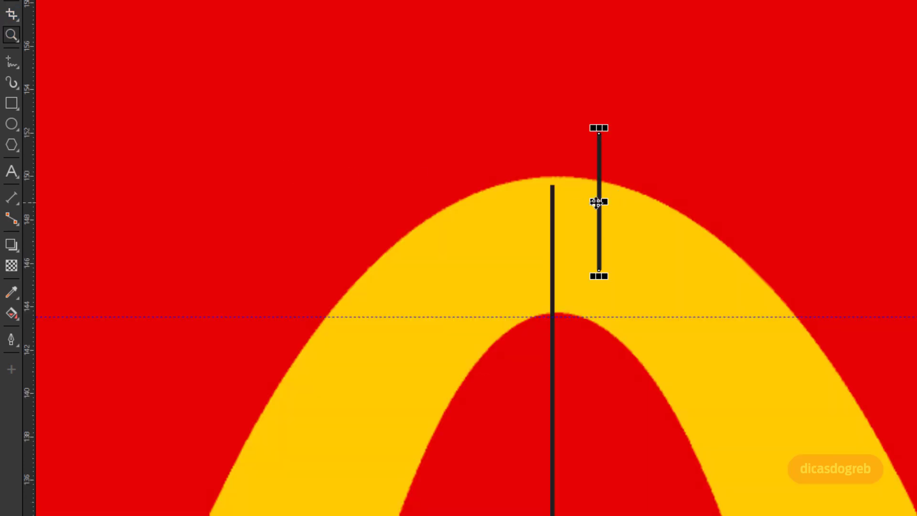
{"action": "key", "text": "space"}
{"action": "left_click_drag", "start_coordinate": [597, 268], "coordinate": [561, 311]}
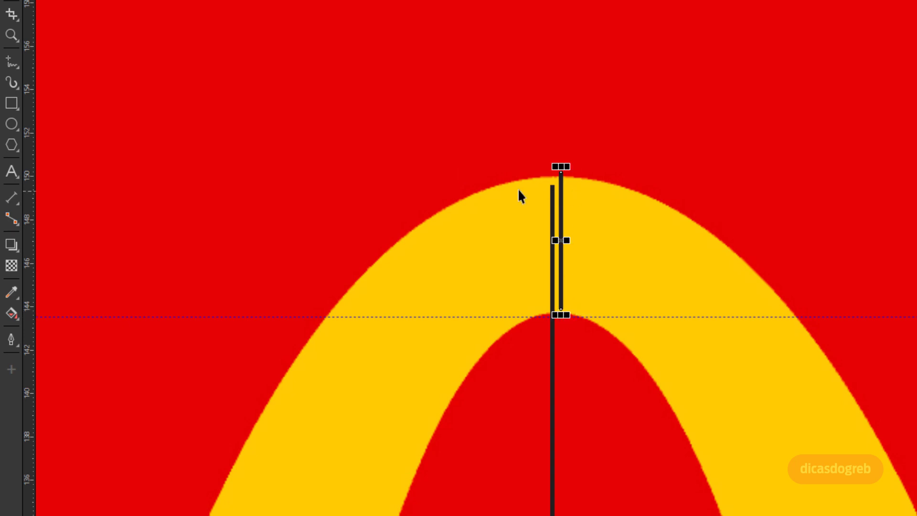
Copy the short vertical line from the centre guideline onto the upper square's top edge, and place a horizontal guideline at its upper end
{"action": "left_click", "coordinate": [10, 38]}
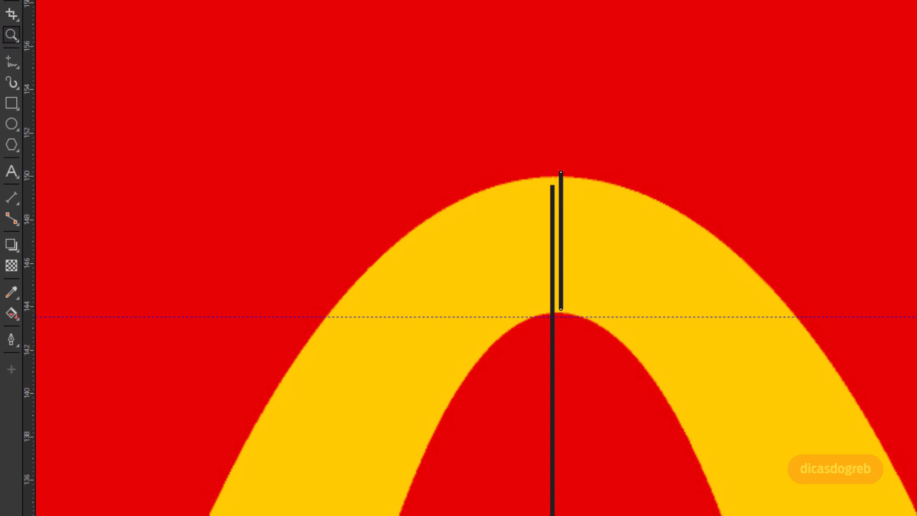
{"action": "key", "text": "F4"}
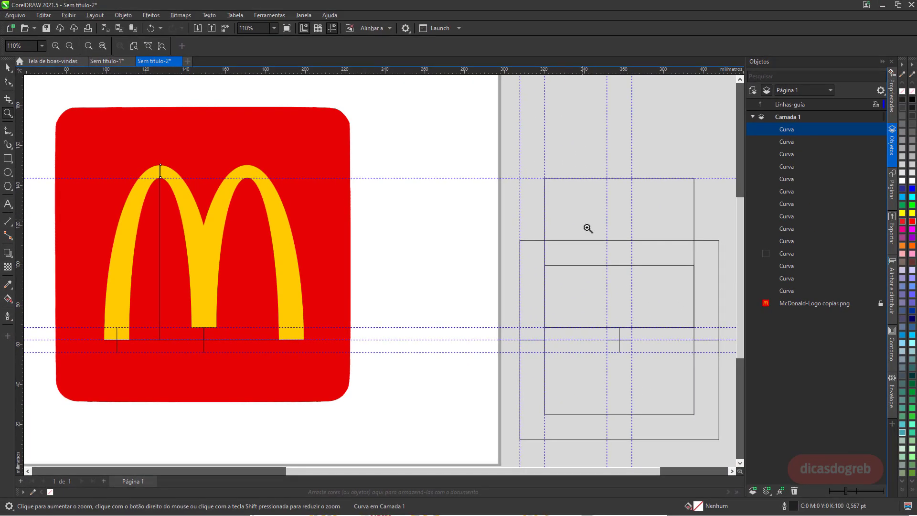
{"action": "key", "text": "space"}
{"action": "left_click", "coordinate": [619, 336]}
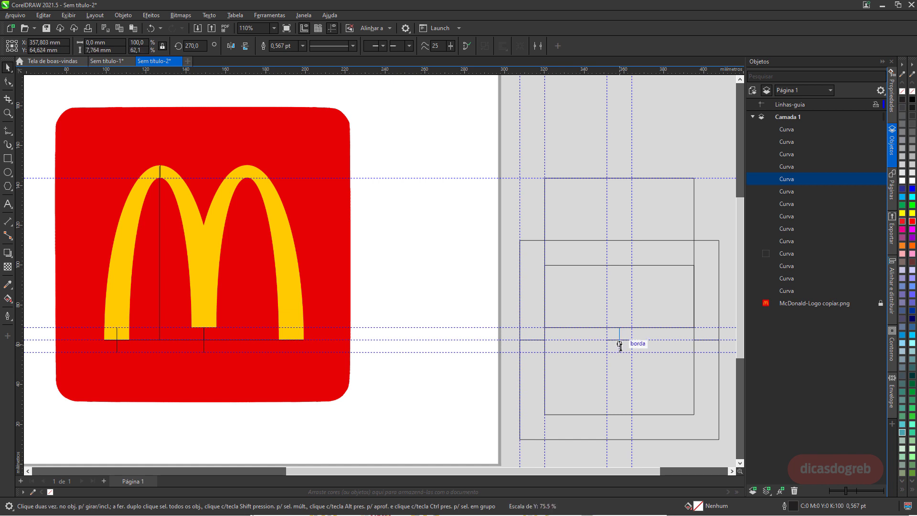
{"action": "left_click_drag", "start_coordinate": [620, 342], "coordinate": [584, 172]}
{"action": "left_click_drag", "start_coordinate": [583, 71], "coordinate": [588, 166]}
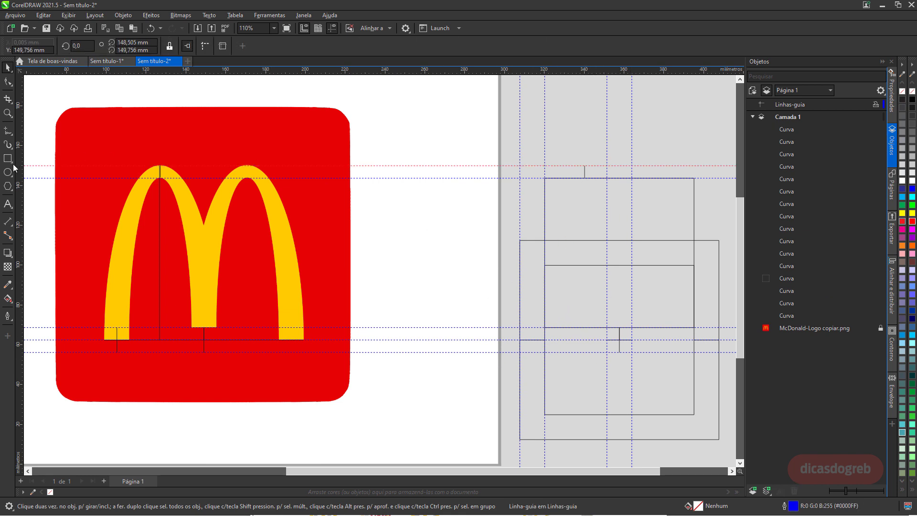
Draw a circle with the 3-point ellipse tool, its diameter on the centre guideline spanning the first to the fourth vertical guideline
{"action": "left_click", "coordinate": [11, 179]}
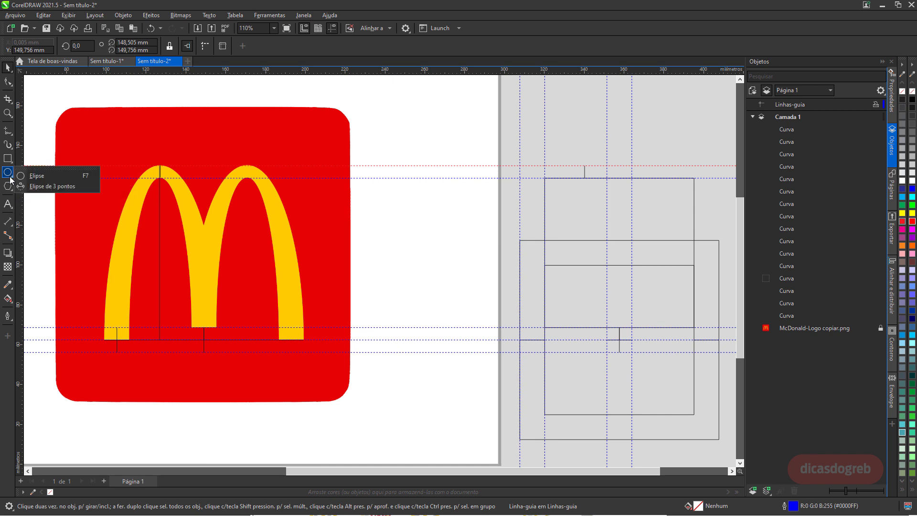
{"action": "left_click", "coordinate": [35, 186]}
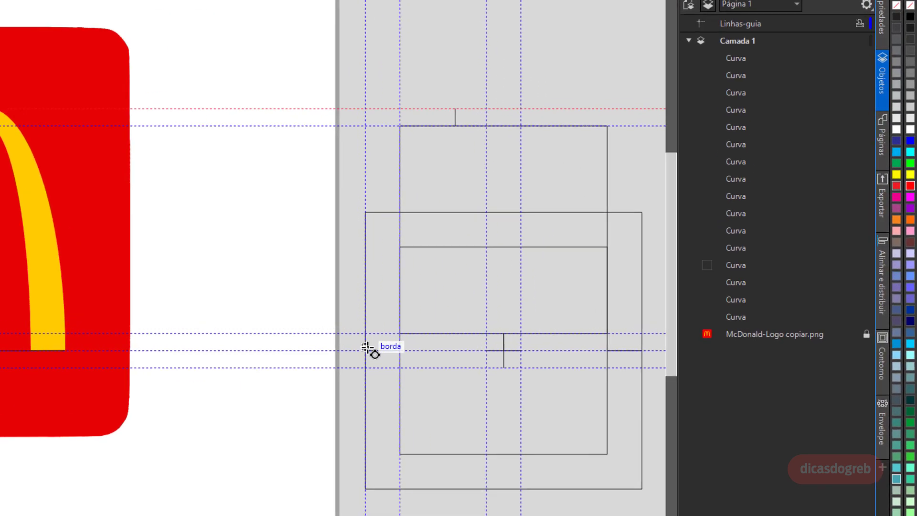
{"action": "left_click_drag", "start_coordinate": [322, 354], "coordinate": [489, 353]}
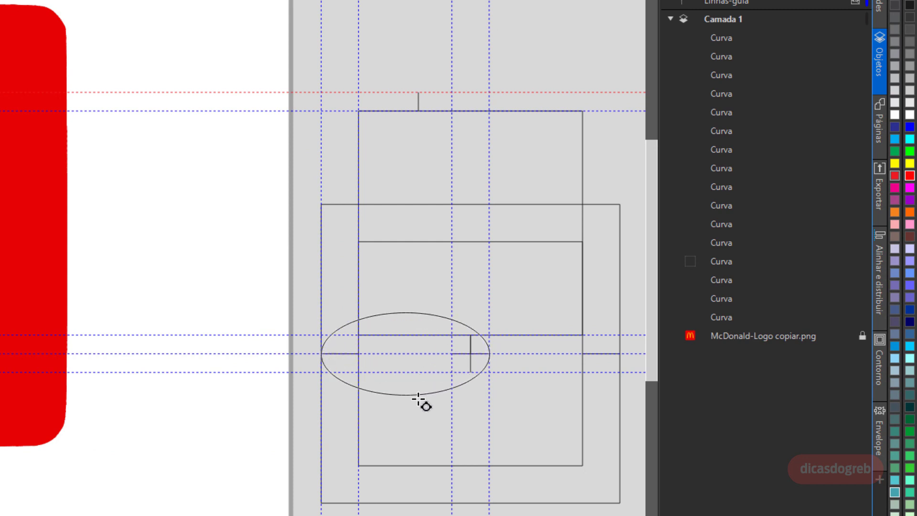
{"action": "key", "text": "ctrl"}
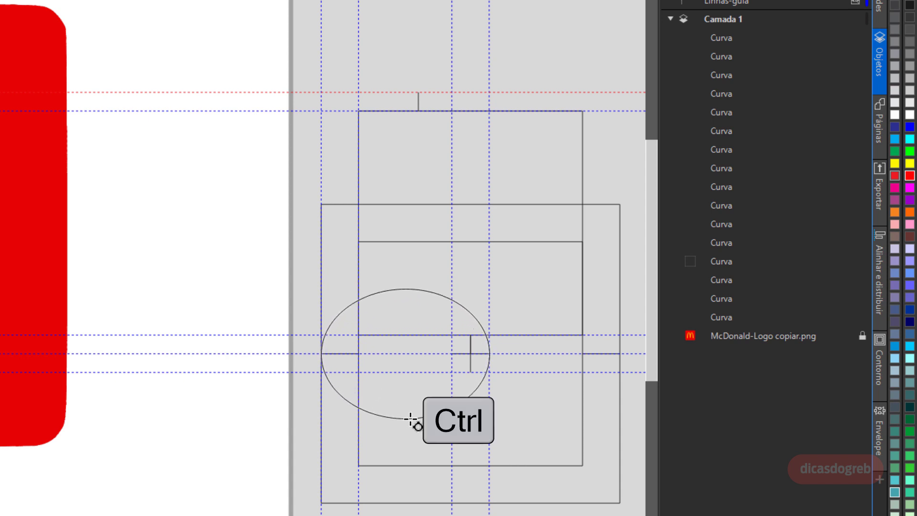
{"action": "left_click", "coordinate": [410, 419]}
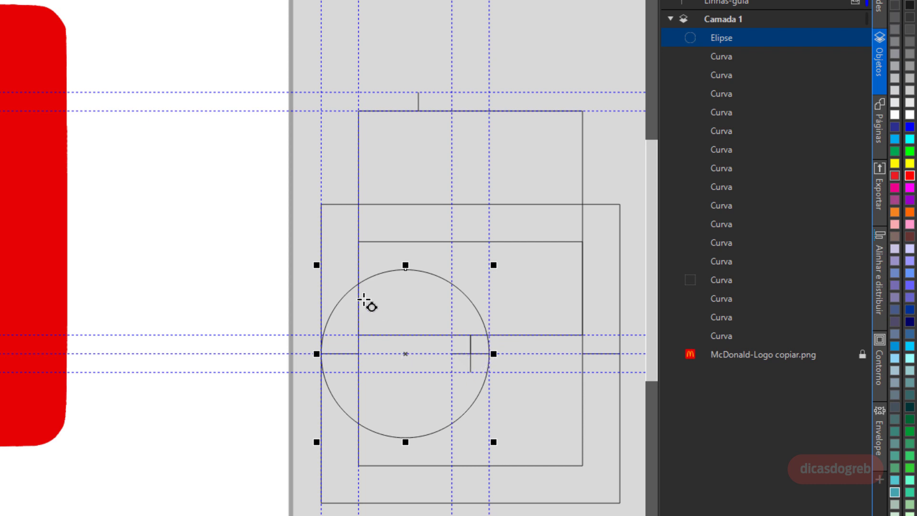
Draw a concentric inner circle with its diameter on the centre guideline between the second and third vertical guidelines
{"action": "left_click", "coordinate": [358, 353]}
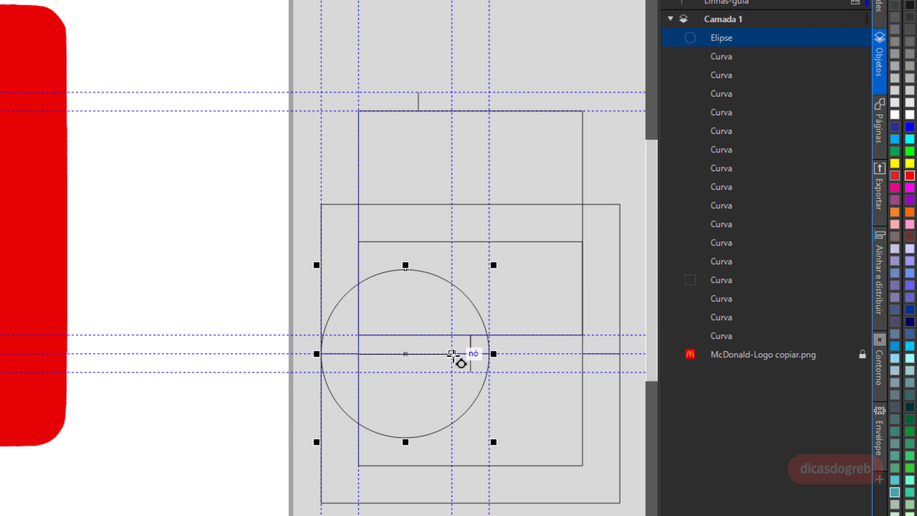
{"action": "left_click_drag", "start_coordinate": [452, 354], "coordinate": [413, 397]}
{"action": "key", "text": "ctrl"}
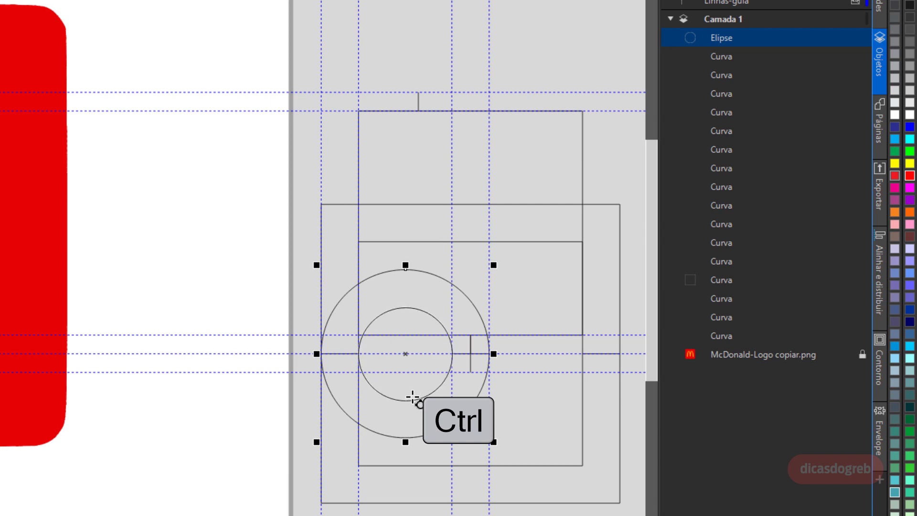
{"action": "left_click", "coordinate": [417, 393]}
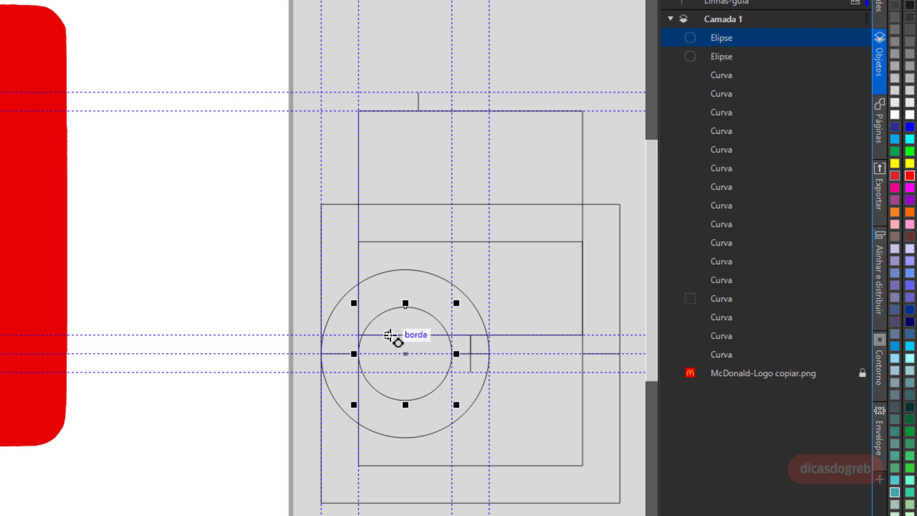
Stretch copies of both circles vertically about their centres, the outer to the topmost guideline and the inner to the guideline below it
{"action": "key", "text": "space"}
{"action": "left_click", "coordinate": [391, 273]}
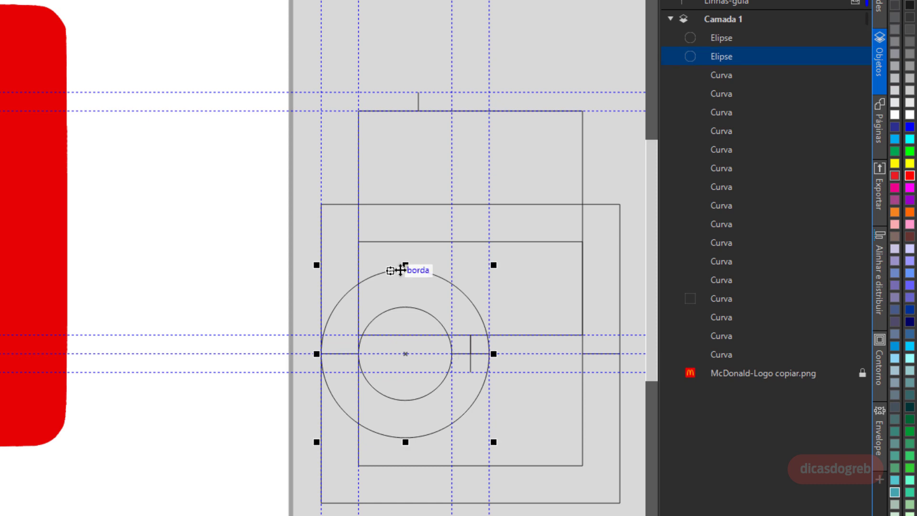
{"action": "left_click_drag", "start_coordinate": [406, 266], "coordinate": [415, 127]}
{"action": "key", "text": "shift"}
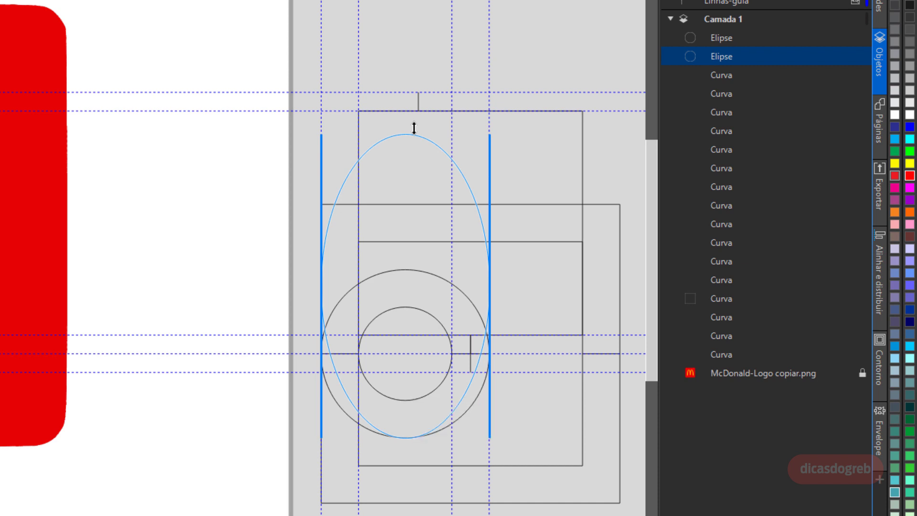
{"action": "left_click_drag", "start_coordinate": [414, 128], "coordinate": [407, 89]}
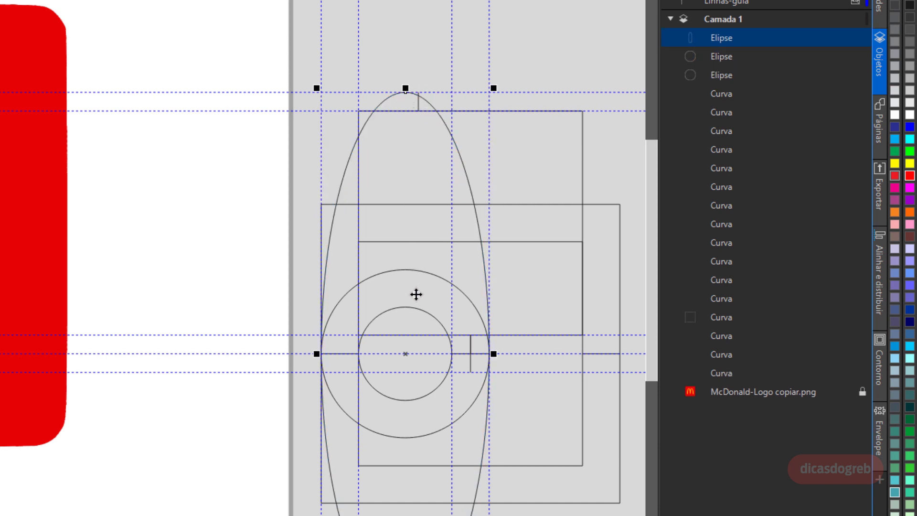
{"action": "left_click", "coordinate": [408, 307]}
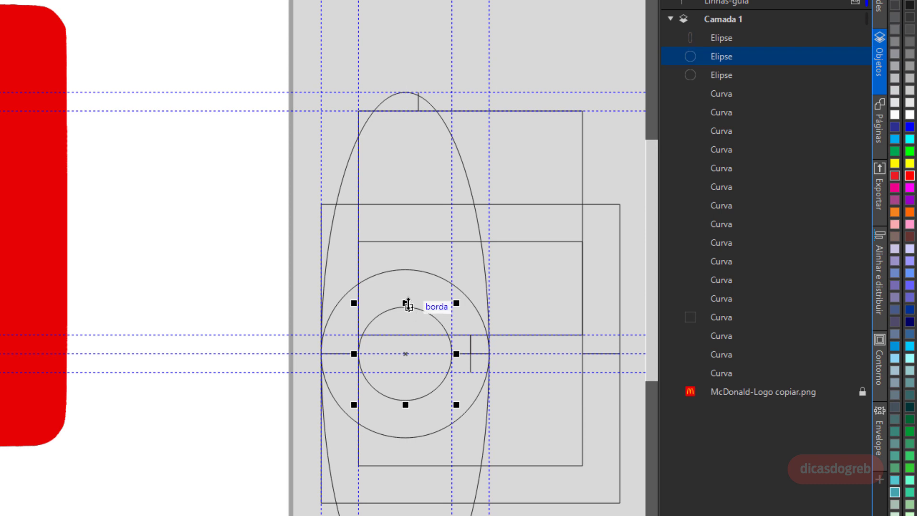
{"action": "left_click_drag", "start_coordinate": [407, 306], "coordinate": [405, 110]}
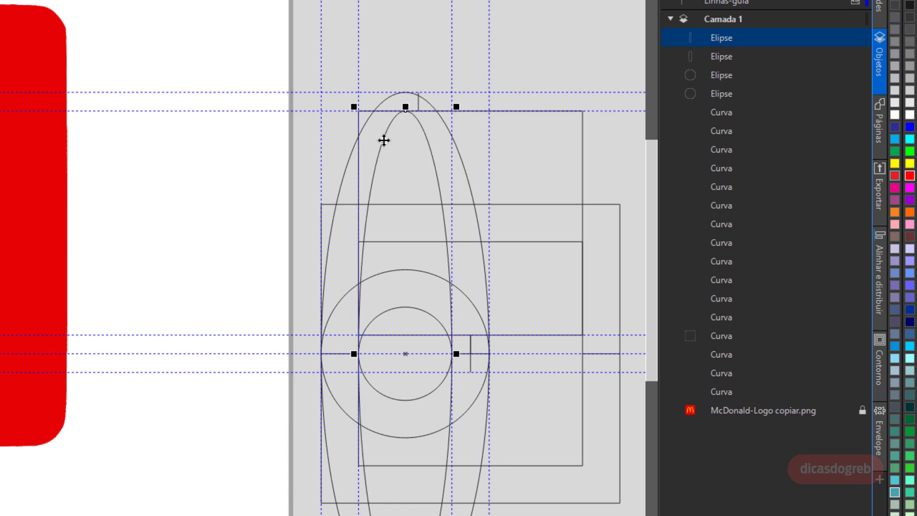
Copy both tall ellipses sideways so the outer one's left quadrant snaps to the third vertical guideline at centre height
{"action": "left_click", "coordinate": [389, 97], "text": "shift"}
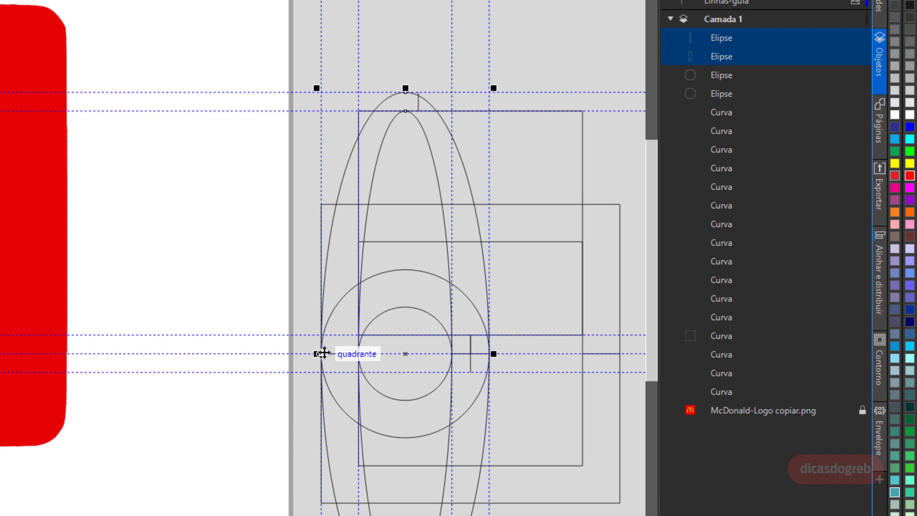
{"action": "left_click_drag", "start_coordinate": [323, 353], "coordinate": [452, 354]}
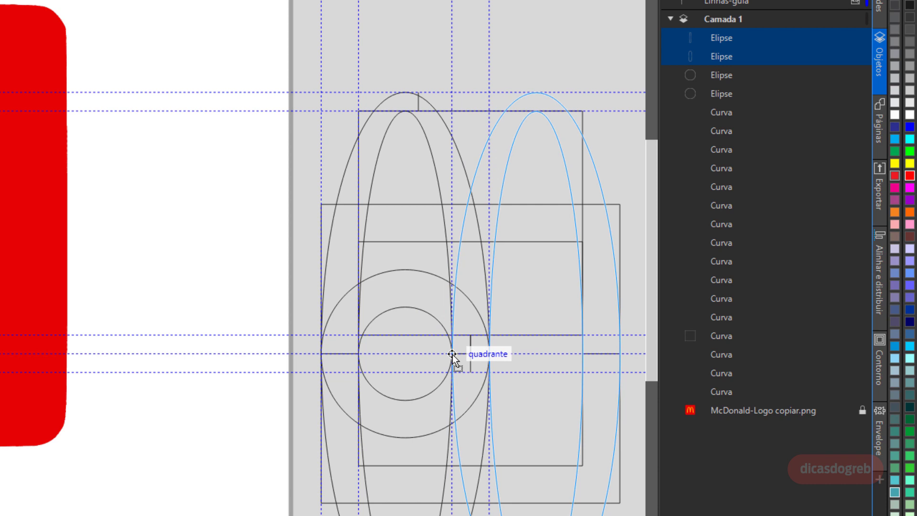
{"action": "left_click_drag", "start_coordinate": [452, 354], "coordinate": [452, 354]}
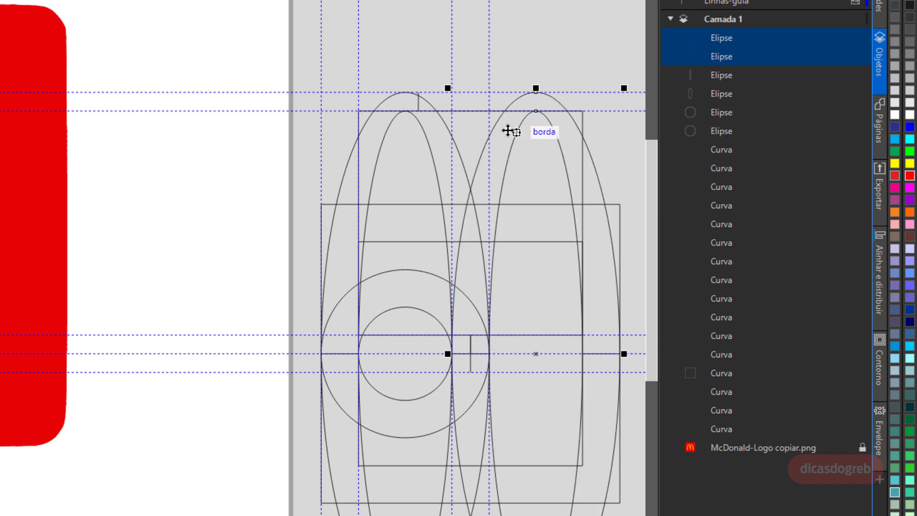
Copy all four tall ellipses horizontally into the empty area to the right of the construction drawing
{"action": "left_click", "coordinate": [420, 123], "text": "shift"}
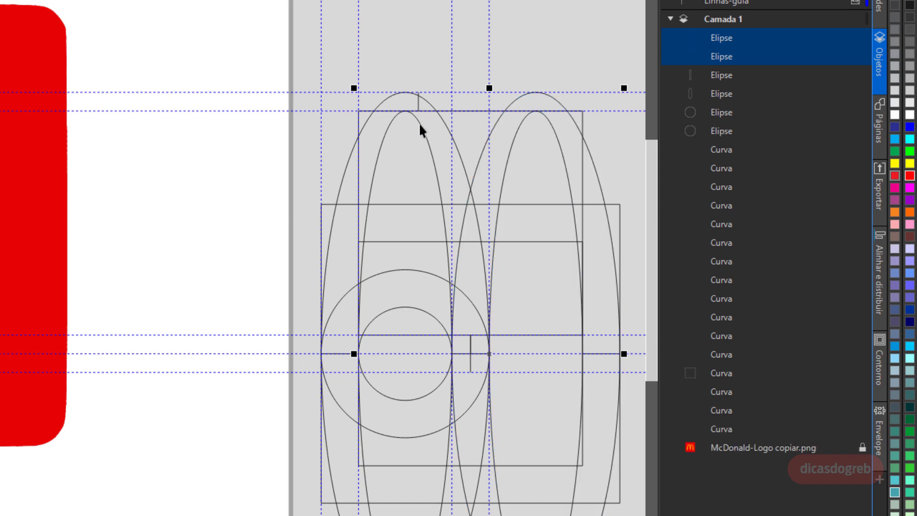
{"action": "left_click", "coordinate": [405, 94], "text": "shift"}
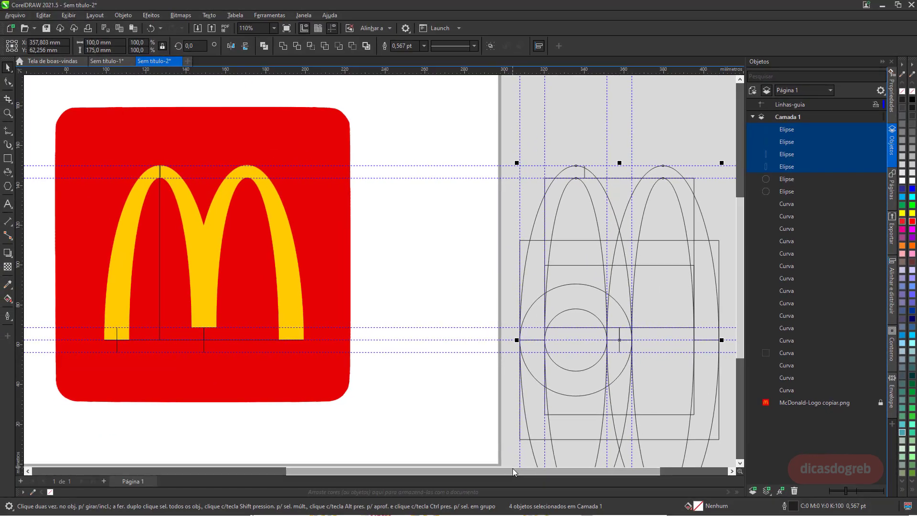
{"action": "left_click_drag", "start_coordinate": [457, 490], "coordinate": [616, 491]}
{"action": "left_click", "coordinate": [733, 471]}
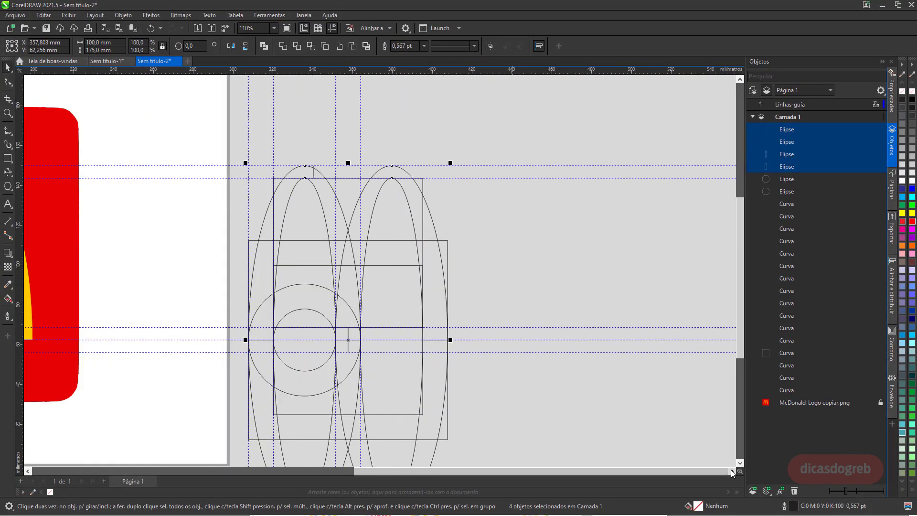
{"action": "left_click_drag", "start_coordinate": [284, 300], "coordinate": [515, 299]}
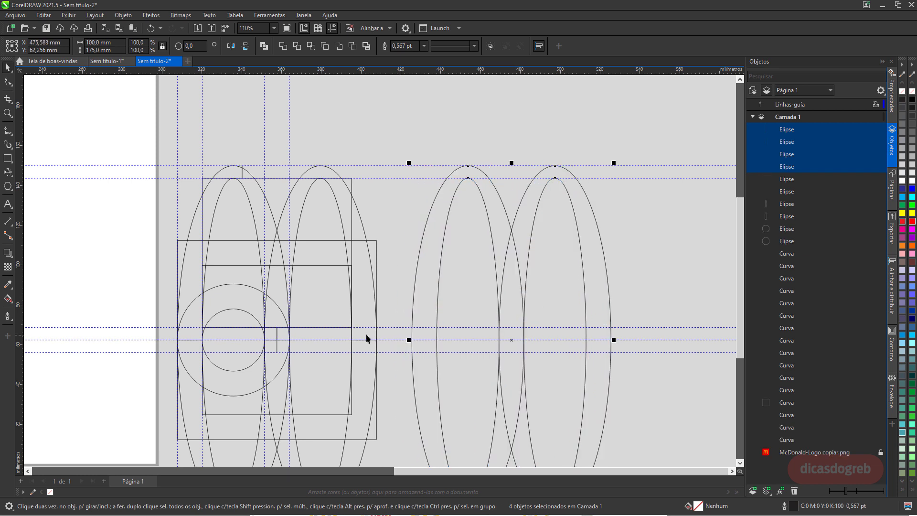
Draw three horizontal lines about 20 mm long across the copied arches: the outer legs on the centre guideline, the middle leg on the guideline above
{"action": "left_click", "coordinate": [7, 130]}
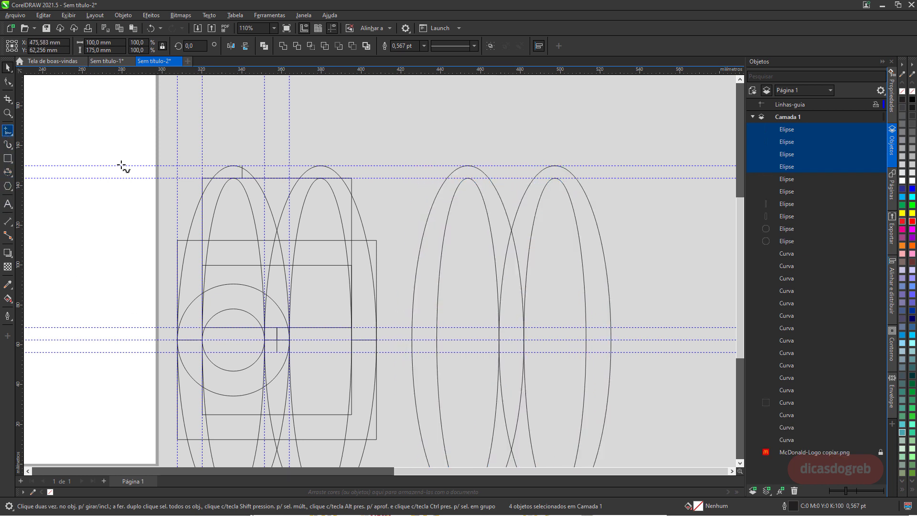
{"action": "left_click", "coordinate": [405, 340]}
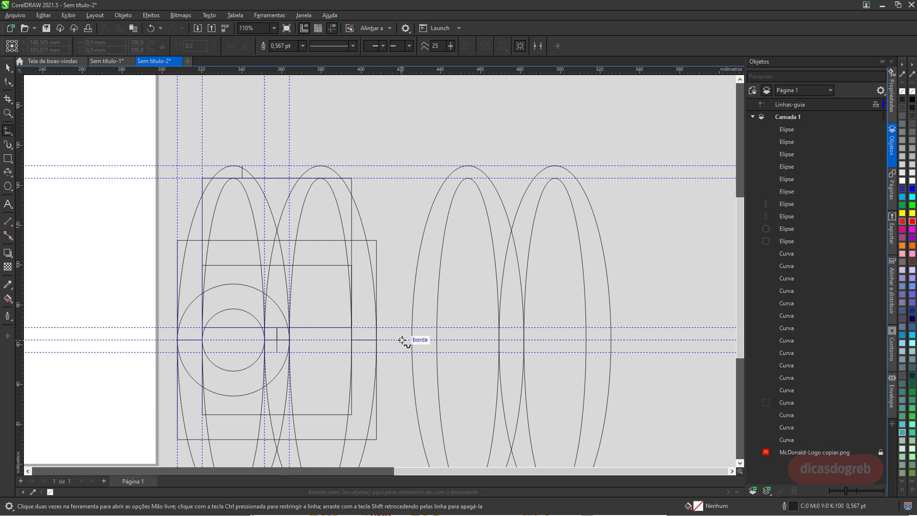
{"action": "left_click", "coordinate": [445, 340]}
{"action": "left_click", "coordinate": [579, 340]}
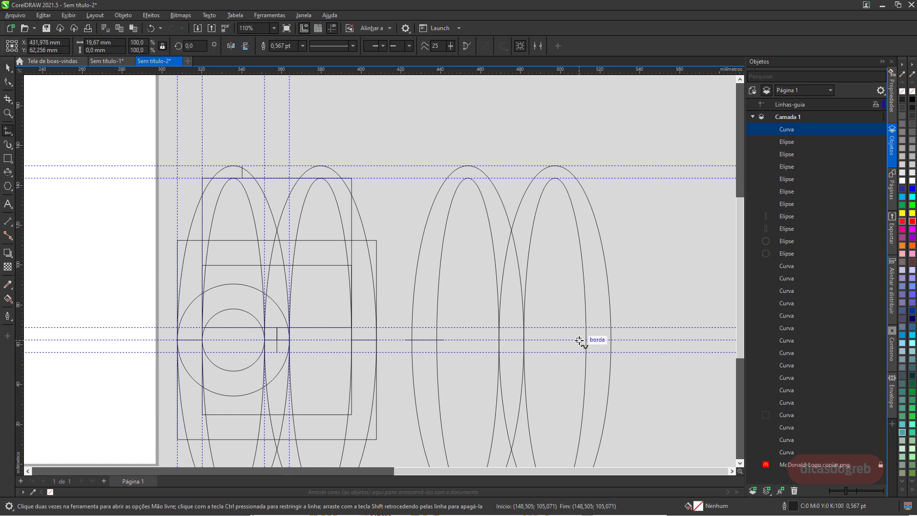
{"action": "left_click", "coordinate": [615, 340]}
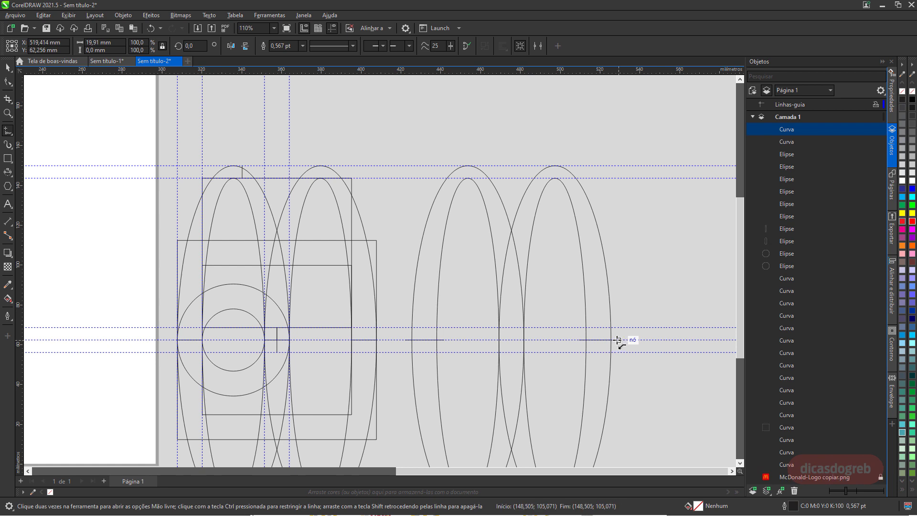
{"action": "left_click", "coordinate": [493, 328]}
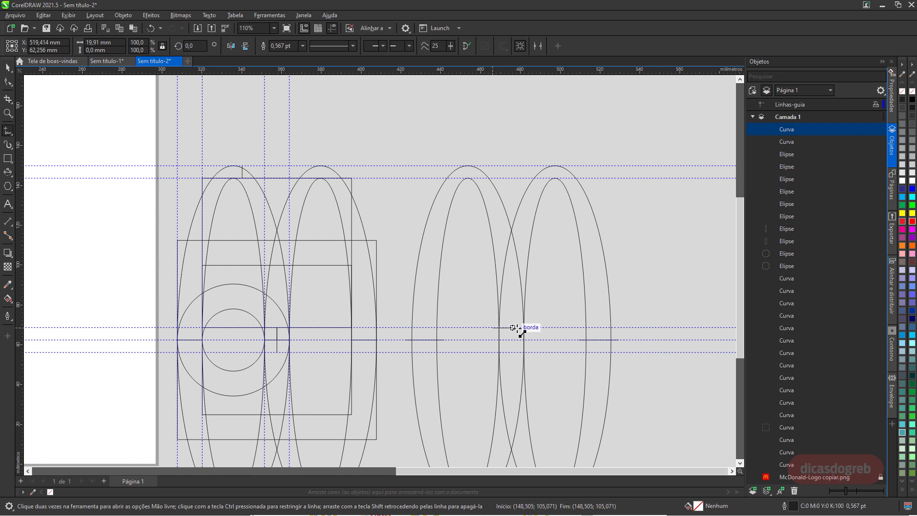
{"action": "left_click", "coordinate": [532, 327]}
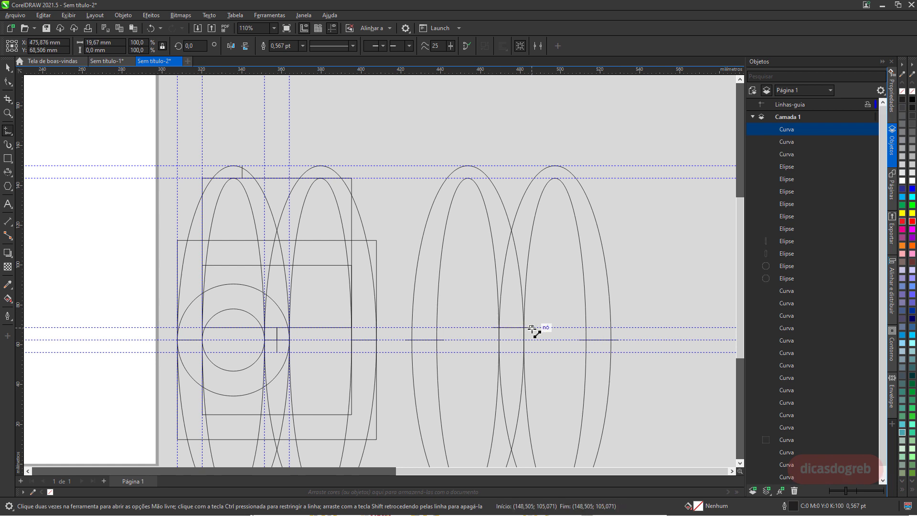
Delete the crossing segments of the two outer ellipses below their upper intersection with the virtual segment delete tool
{"action": "left_click", "coordinate": [11, 104]}
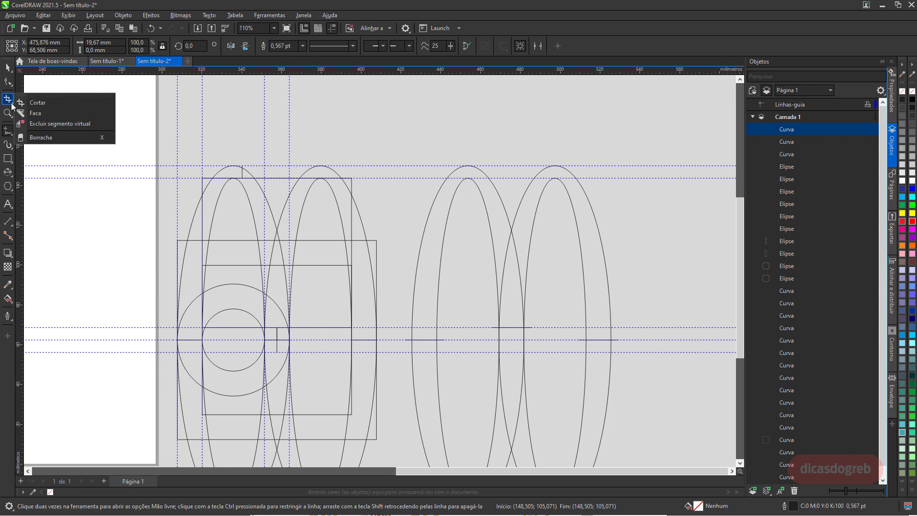
{"action": "left_click", "coordinate": [59, 125]}
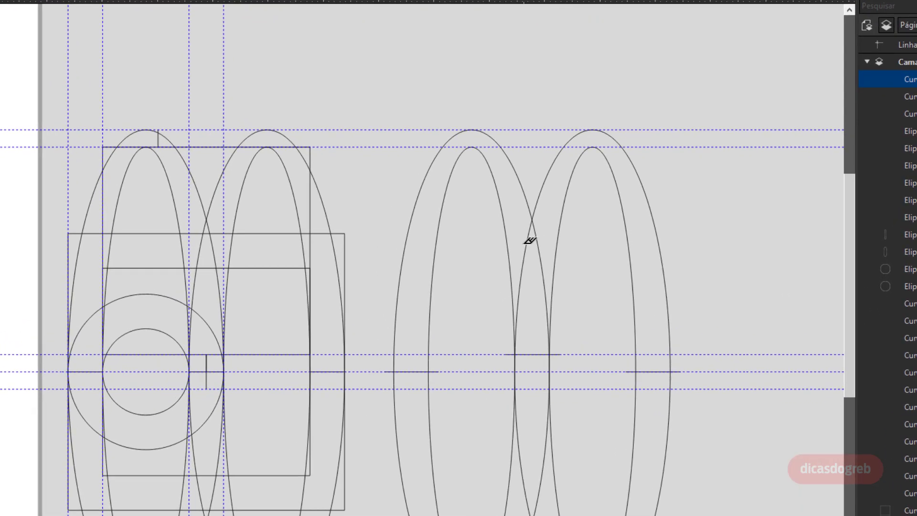
{"action": "left_click_drag", "start_coordinate": [525, 242], "coordinate": [553, 244]}
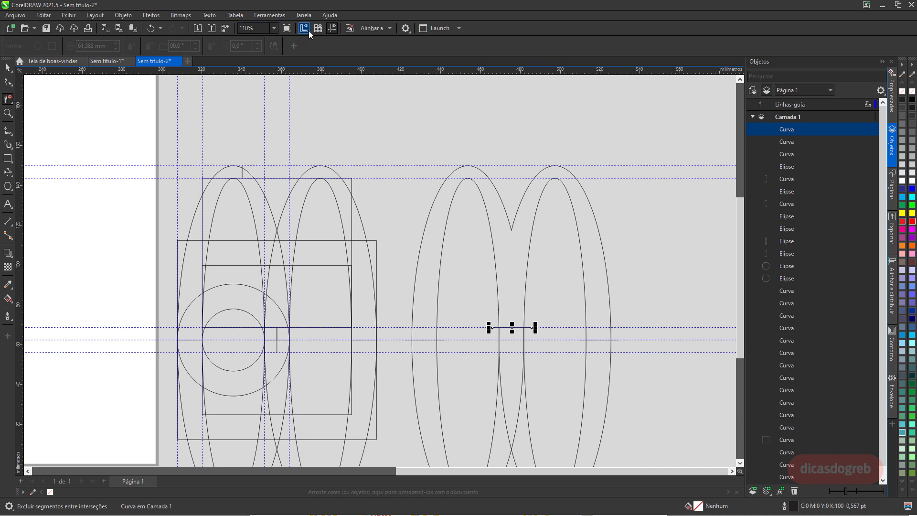
Hide the guidelines and fill the enclosed M region of the copied arches with yellow and no outline using Smart Fill
{"action": "left_click", "coordinate": [331, 30]}
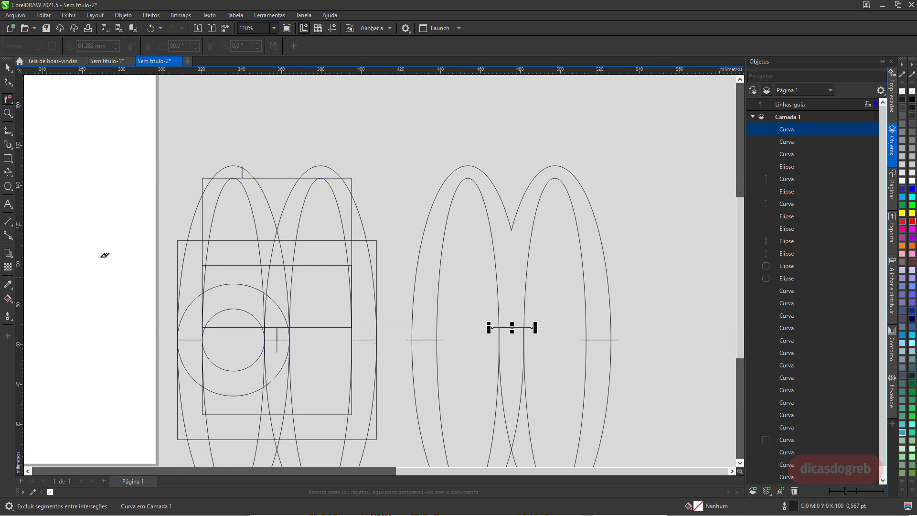
{"action": "left_click", "coordinate": [12, 302]}
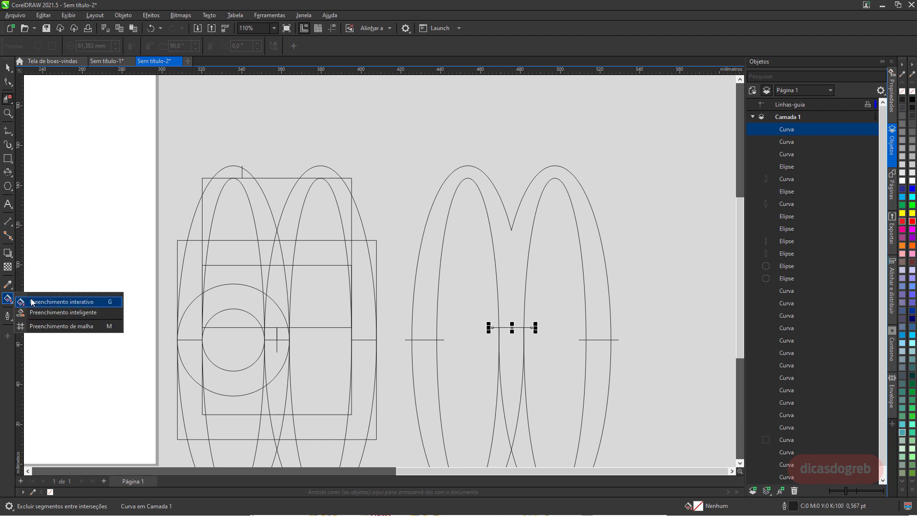
{"action": "left_click", "coordinate": [64, 313]}
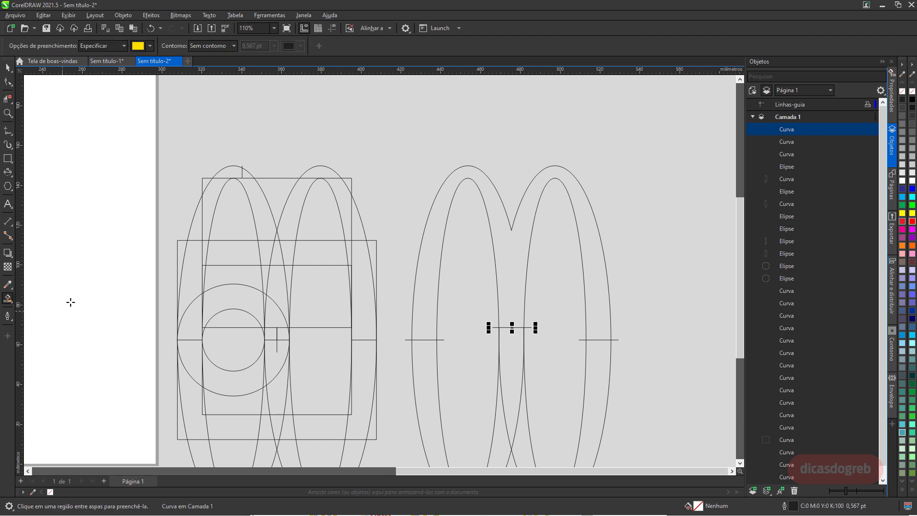
{"action": "left_click", "coordinate": [509, 267]}
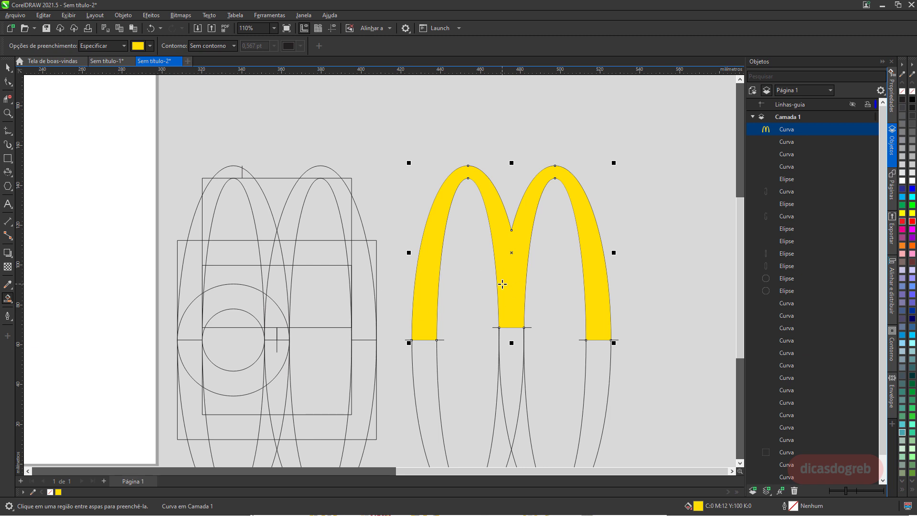
Trace the reference logo's red background with a square about 147.5 mm wide with corners rounded about 9.5 mm, and move it beside the reference
{"action": "key", "text": "F4"}
{"action": "key", "text": "F10"}
{"action": "left_click", "coordinate": [170, 221]}
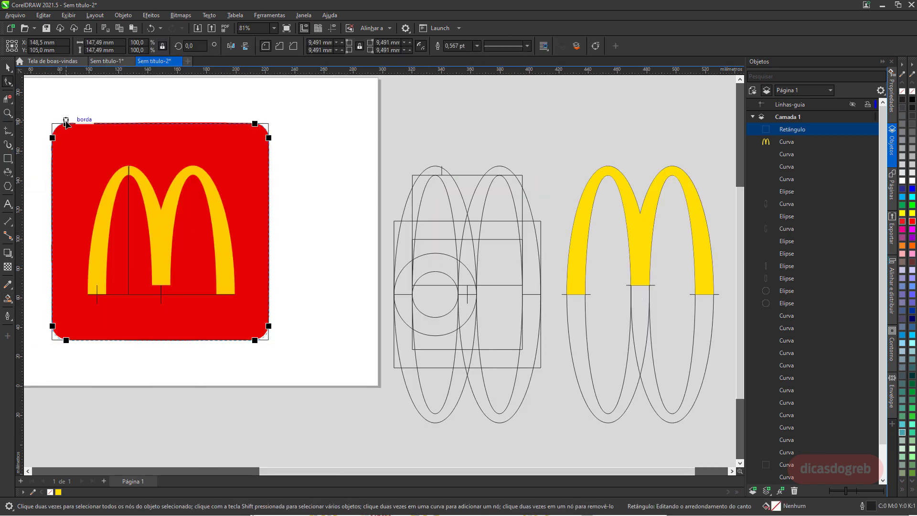
{"action": "left_click_drag", "start_coordinate": [66, 122], "coordinate": [358, 170]}
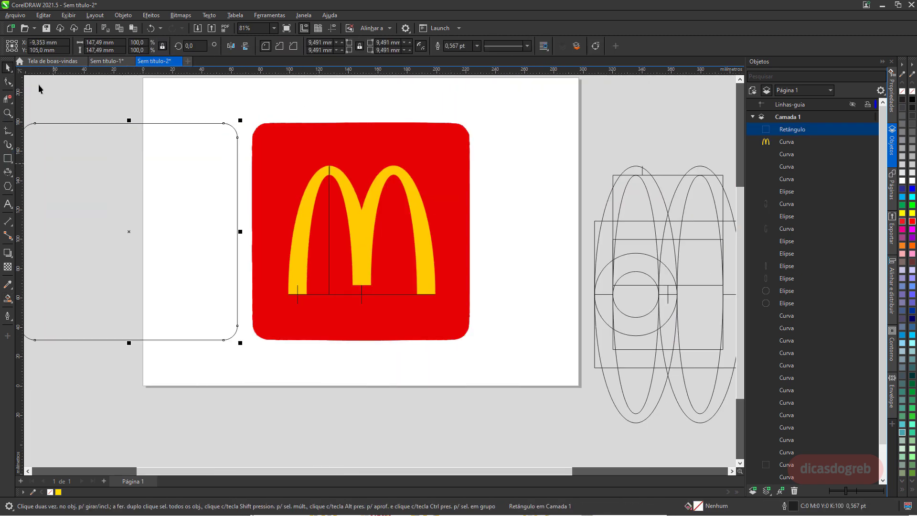
Colour the rounded square and the M with the reference logo's red (R:229 G:1 B:2) and yellow, and place the M on the square
{"action": "scroll", "coordinate": [164, 241], "scroll_direction": "down", "scroll_amount": 2}
{"action": "key", "text": "i"}
{"action": "left_click", "coordinate": [167, 255]}
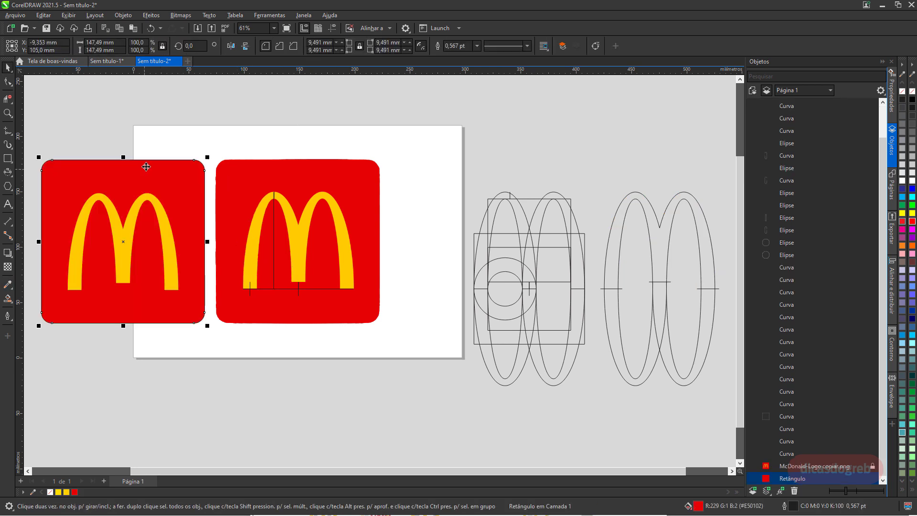
Deselect the finished logo and show the guidelines again
{"action": "left_click", "coordinate": [264, 137]}
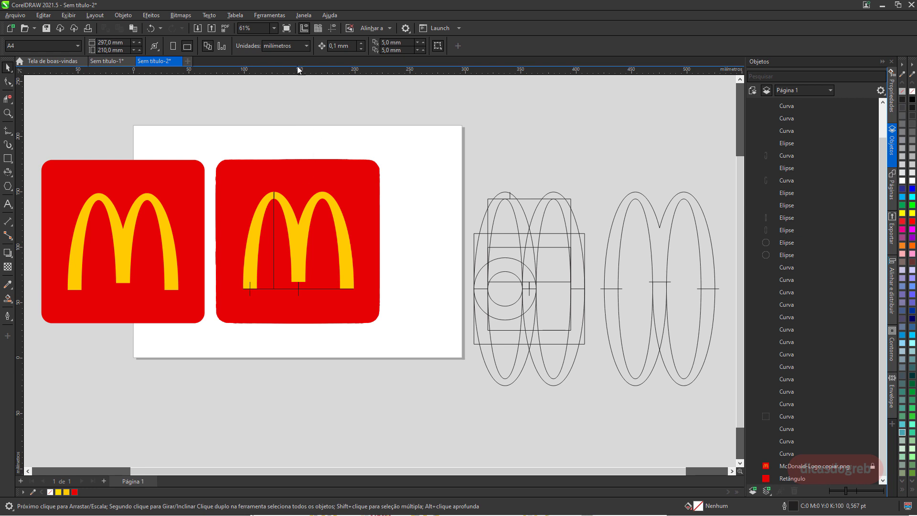
{"action": "left_click", "coordinate": [333, 28]}
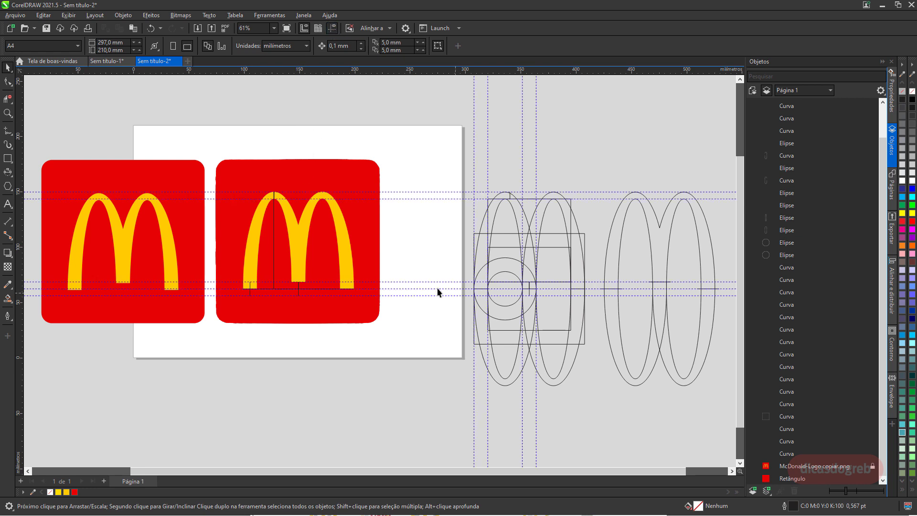